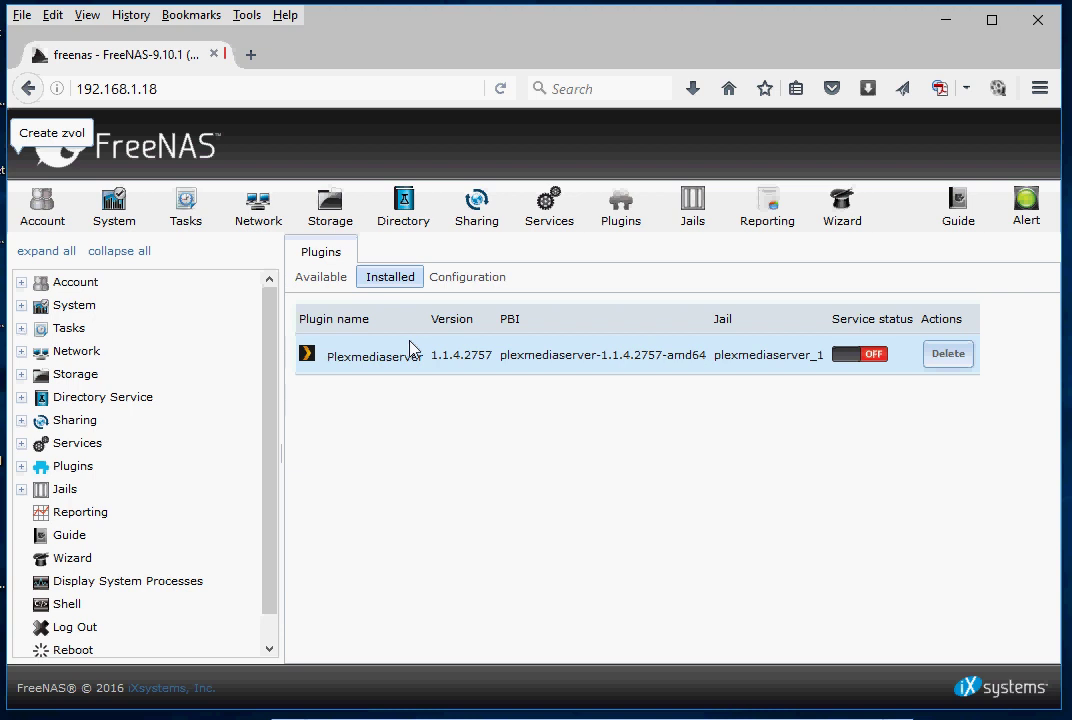
Start adding storage in the jails section and choose plexmediaserver_1 as its jail.
left_click(677, 200)
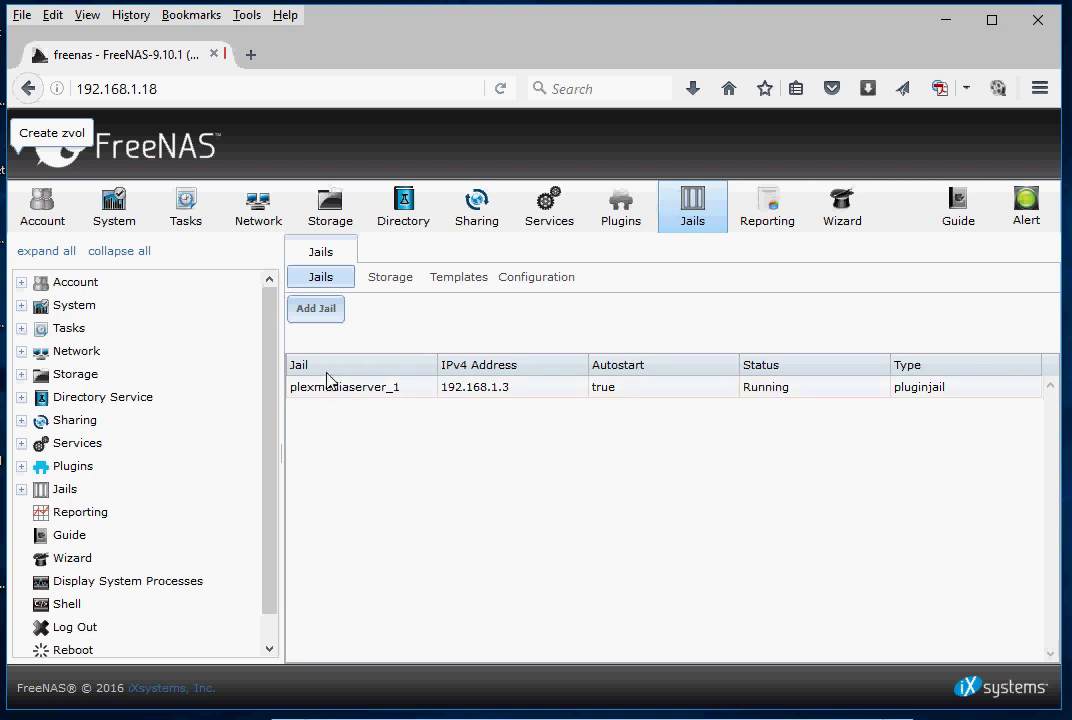
left_click(370, 386)
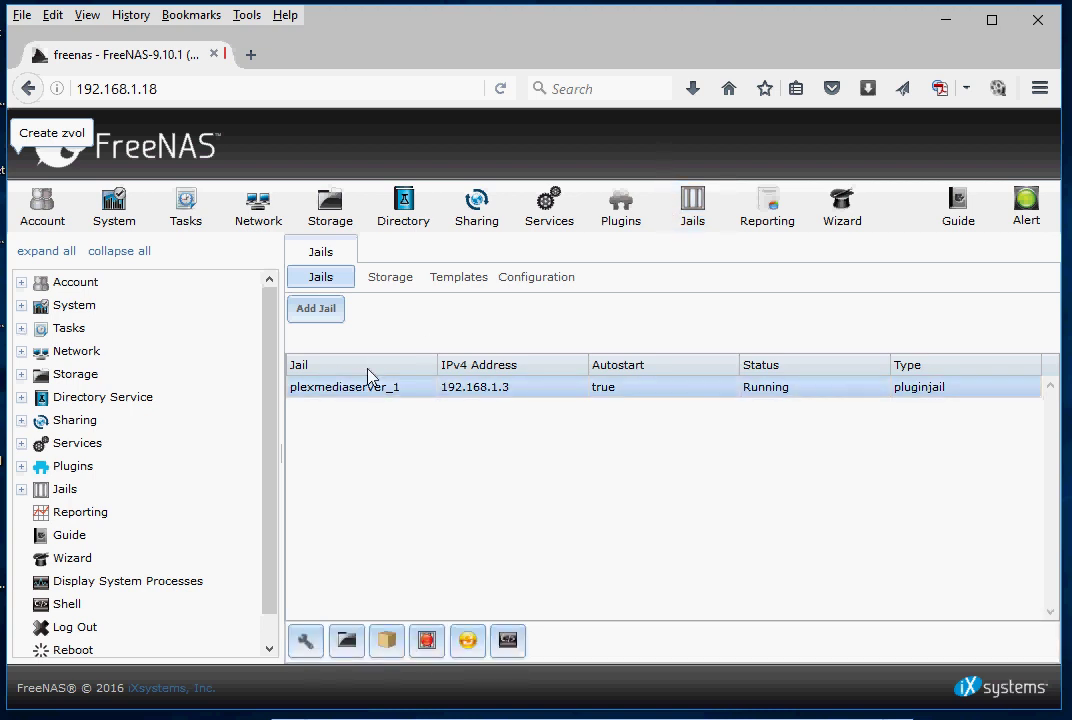
left_click(380, 272)
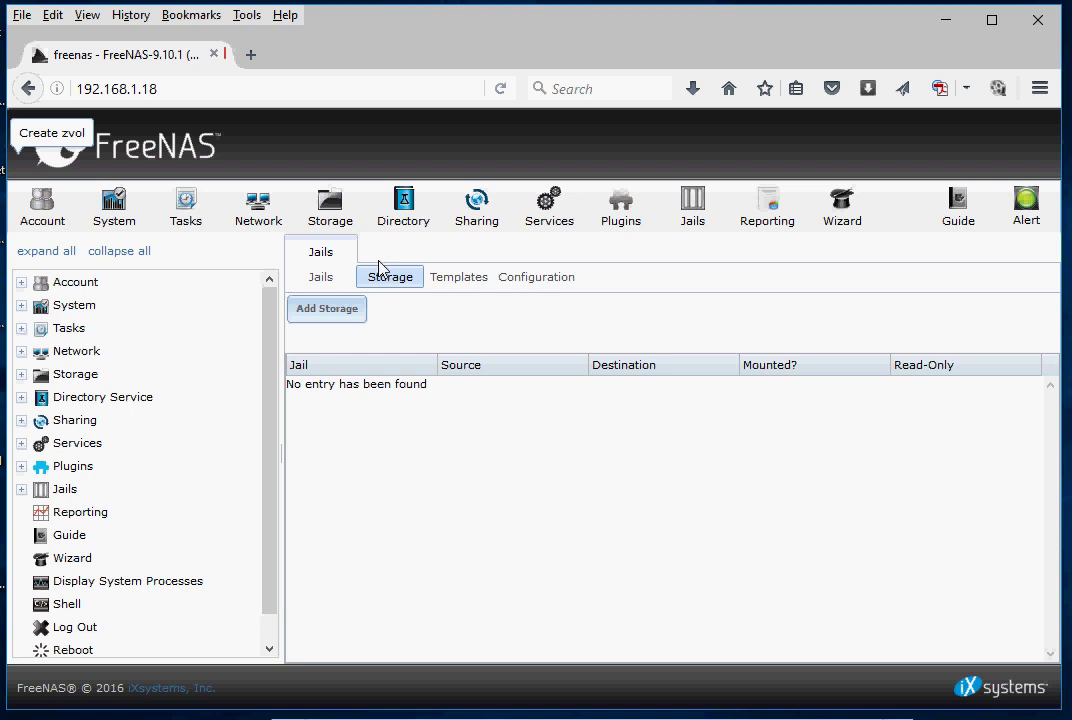
left_click(323, 302)
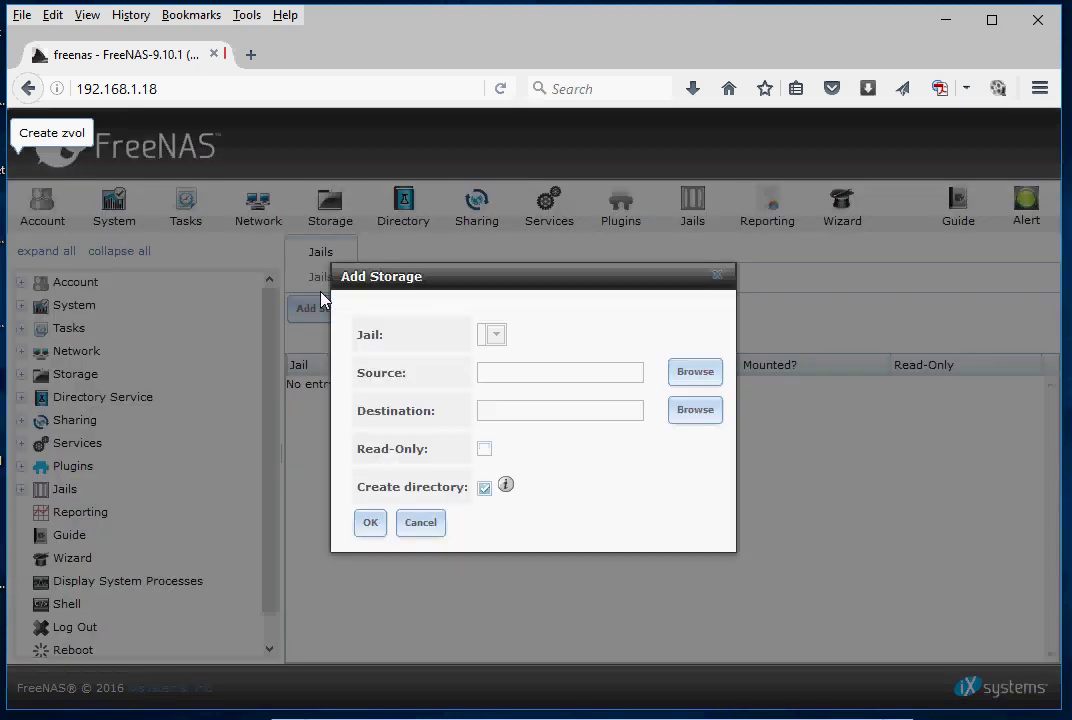
left_click(494, 334)
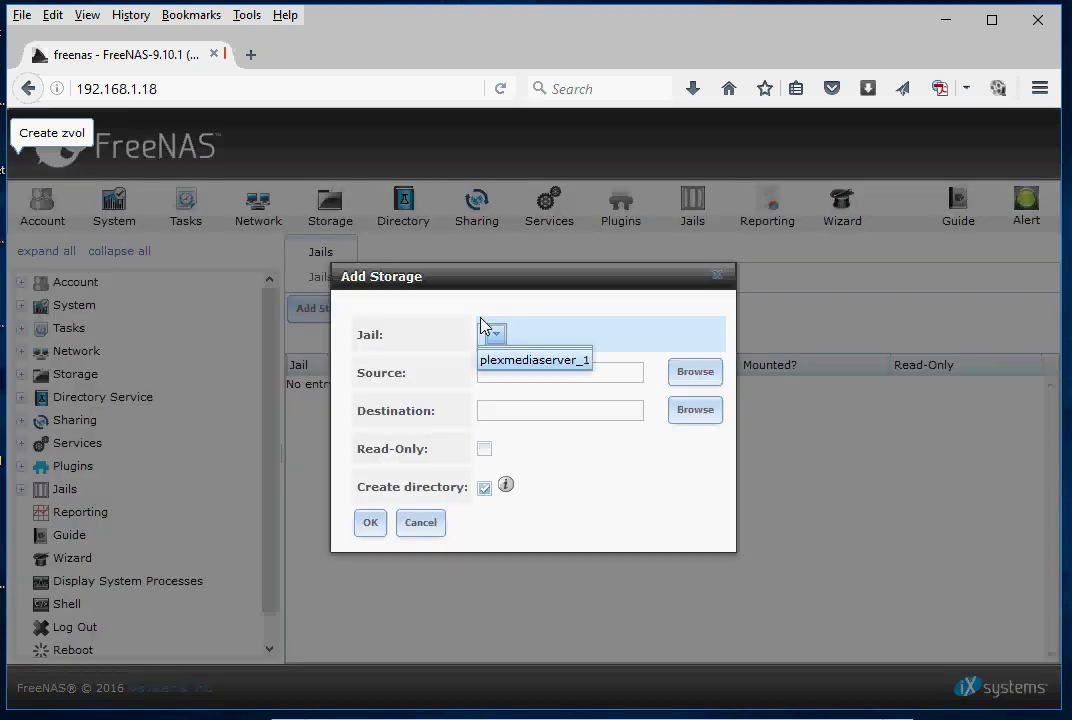
left_click(498, 354)
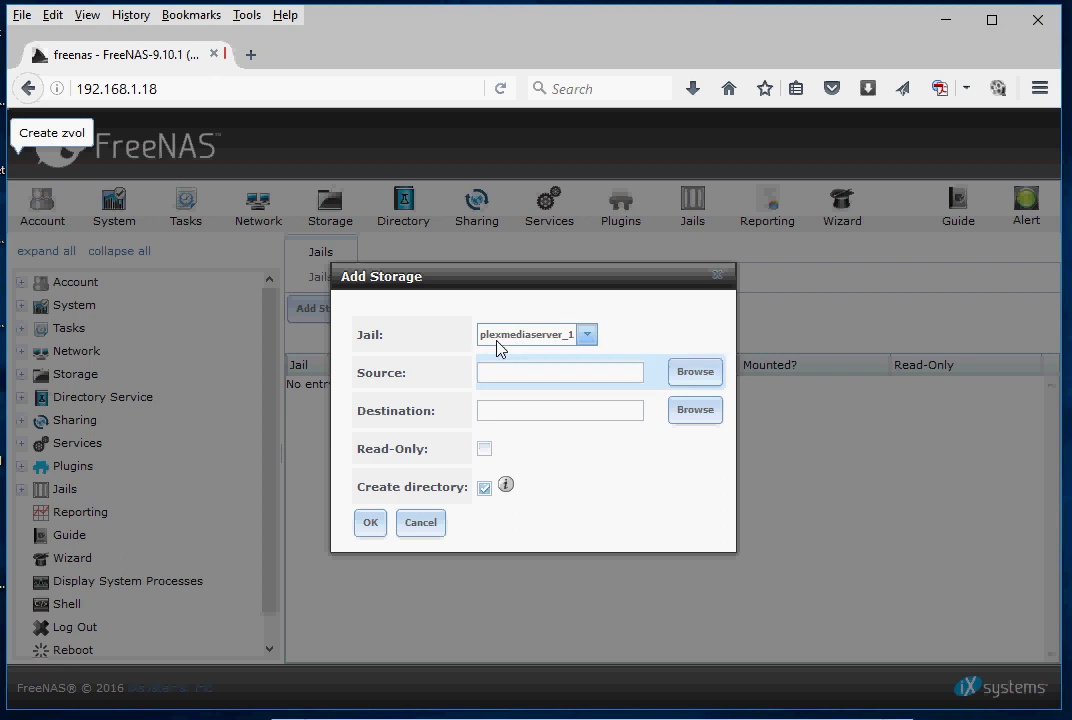
Browse to /mnt/Data/jails/plexmediaserver_1 and set it as the source of the new storage.
left_click(676, 365)
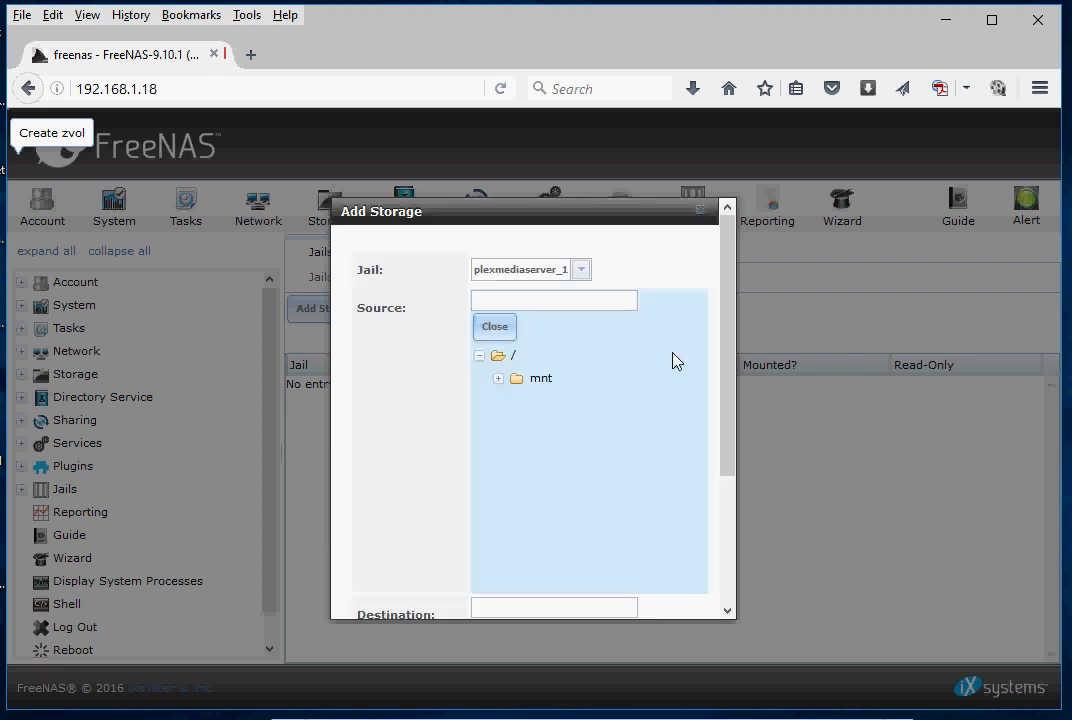
left_click(497, 378)
left_click(517, 401)
left_click(533, 424)
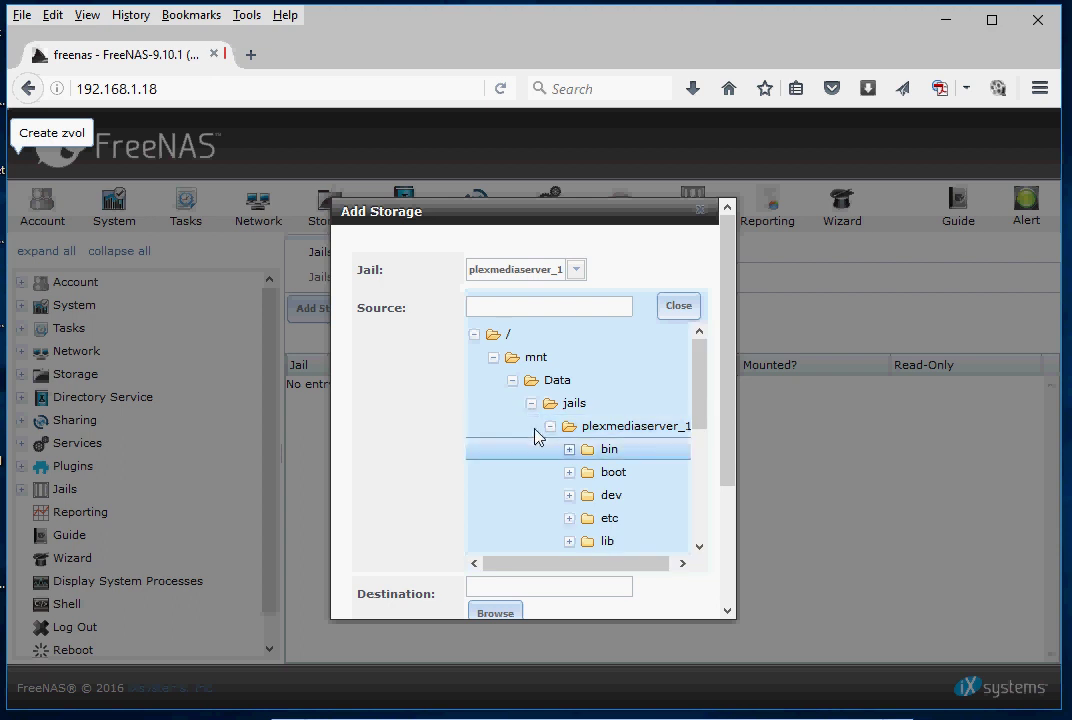
scroll(687, 400, "down", 1)
scroll(687, 450, "down", 3)
scroll(686, 480, "up", 2)
scroll(687, 435, "up", 1)
left_click(617, 382)
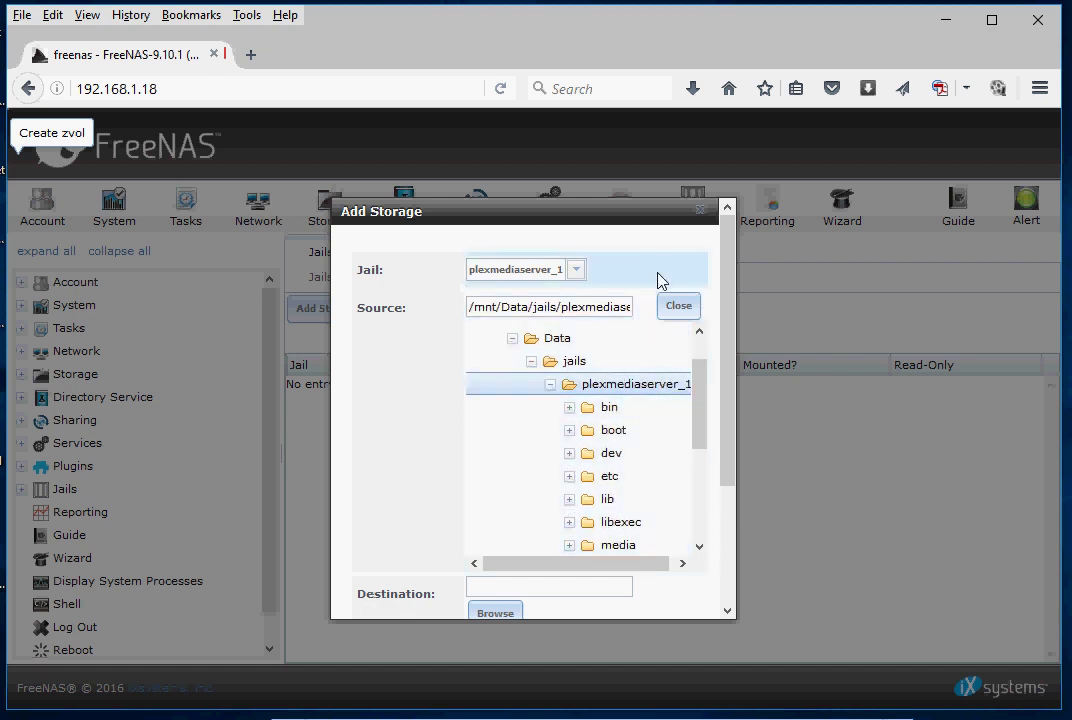
left_click(678, 305)
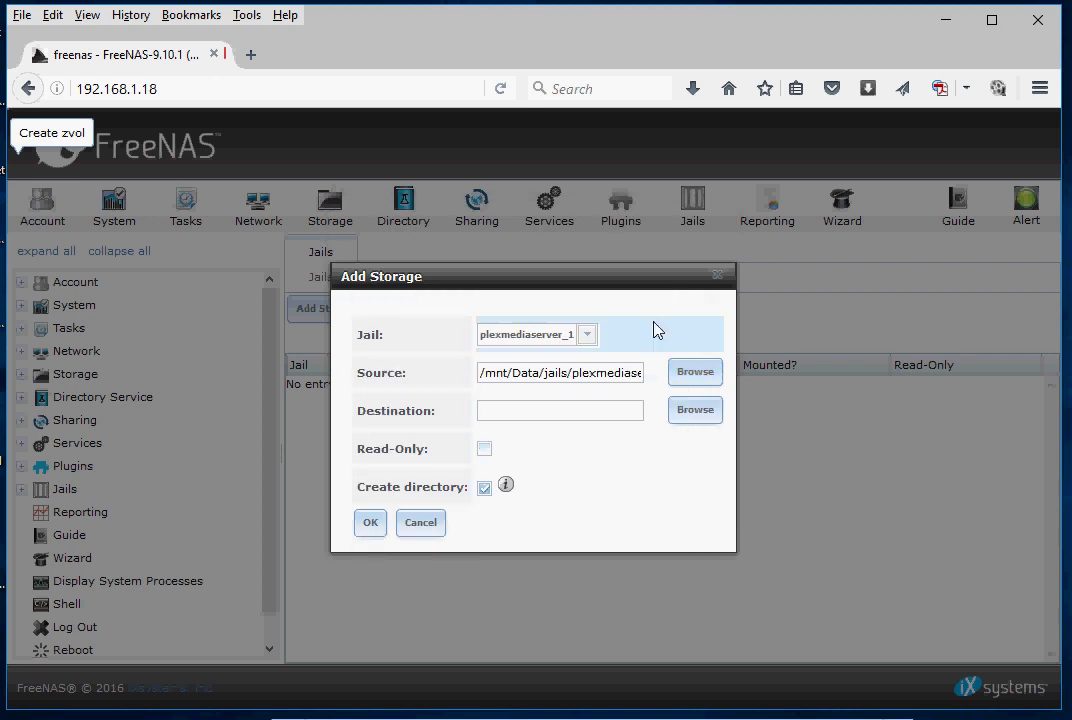
Set the storage destination to the jail's /media folder and add the storage with directory creation left enabled.
left_click(620, 410)
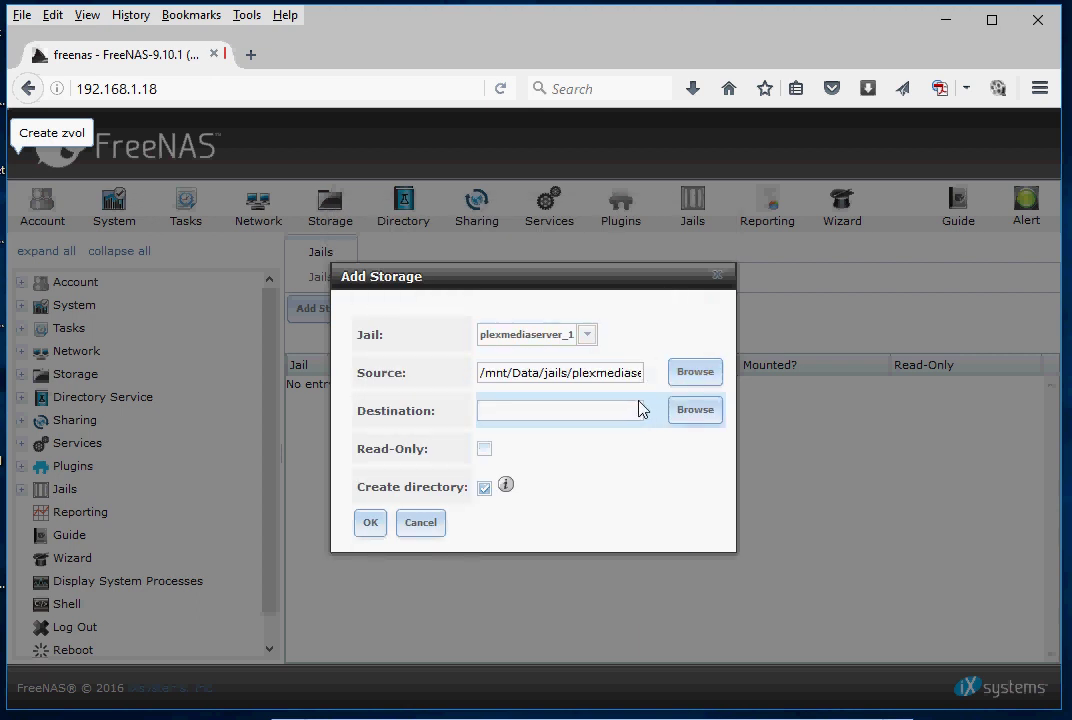
left_click(678, 409)
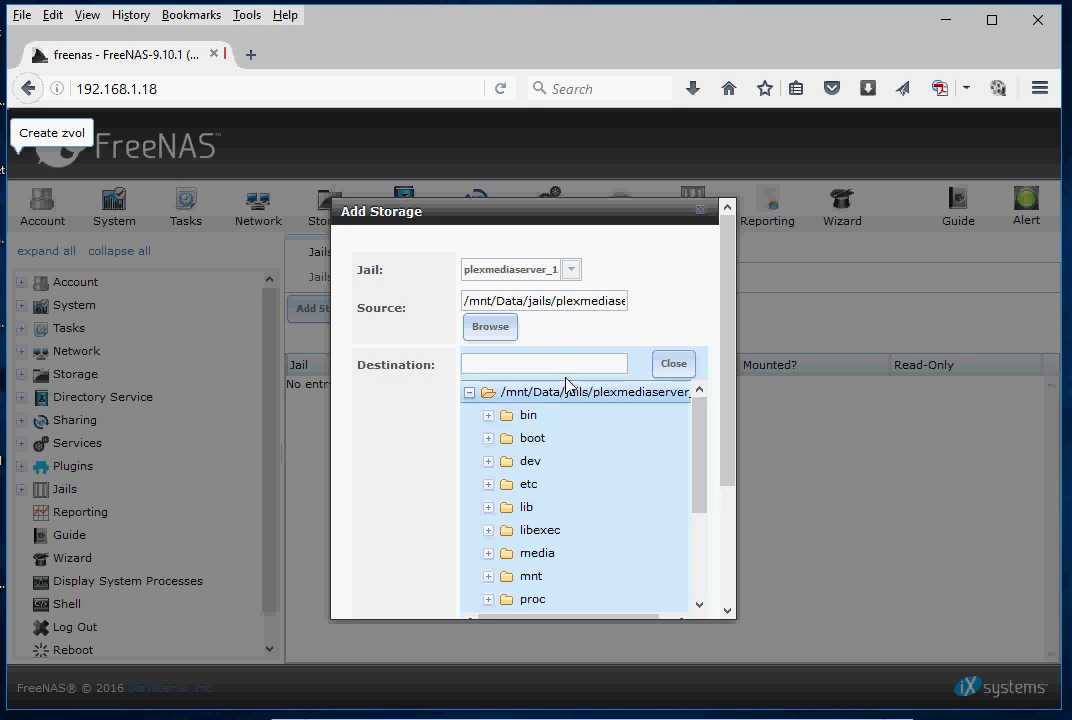
left_click(472, 551)
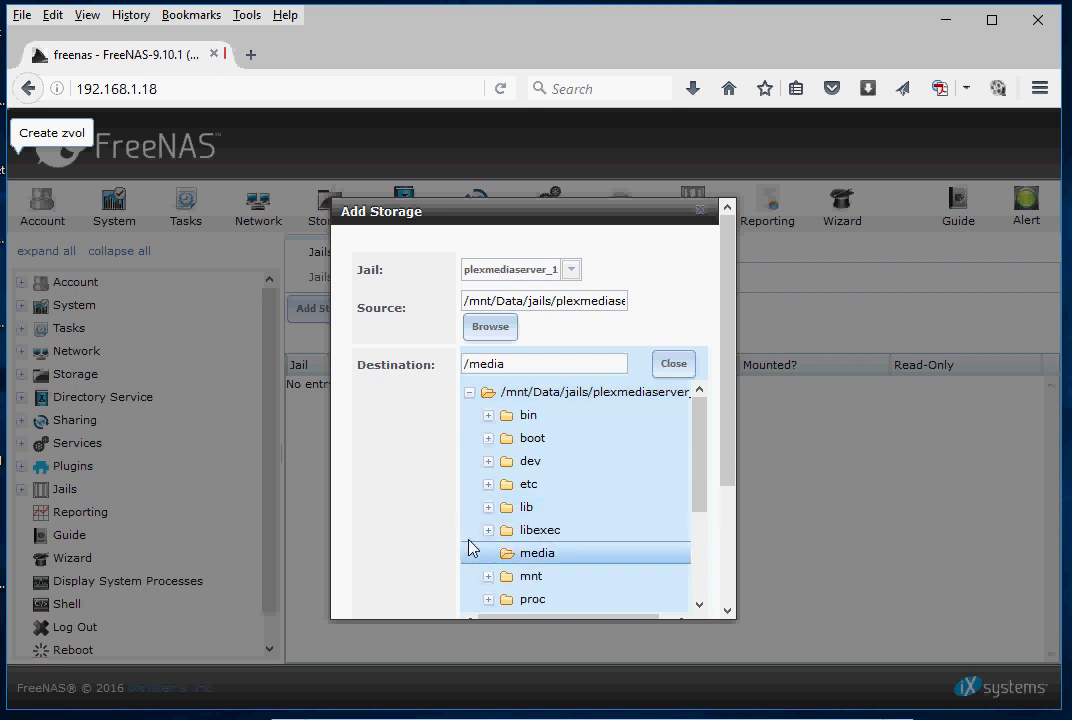
left_click(656, 352)
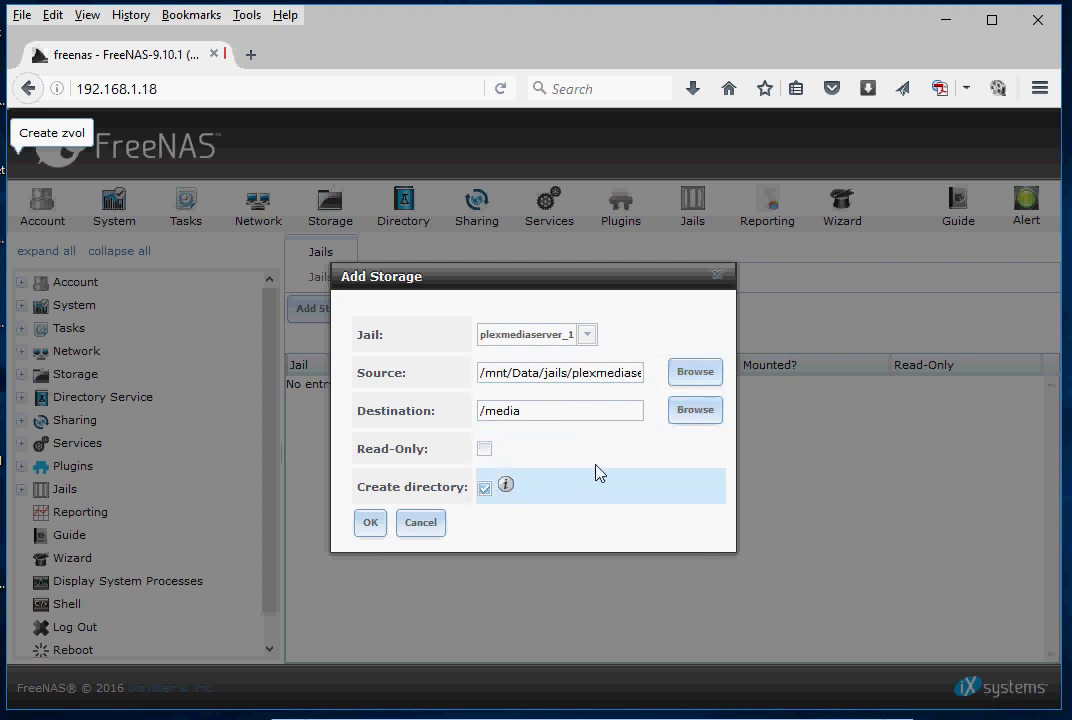
left_click(360, 516)
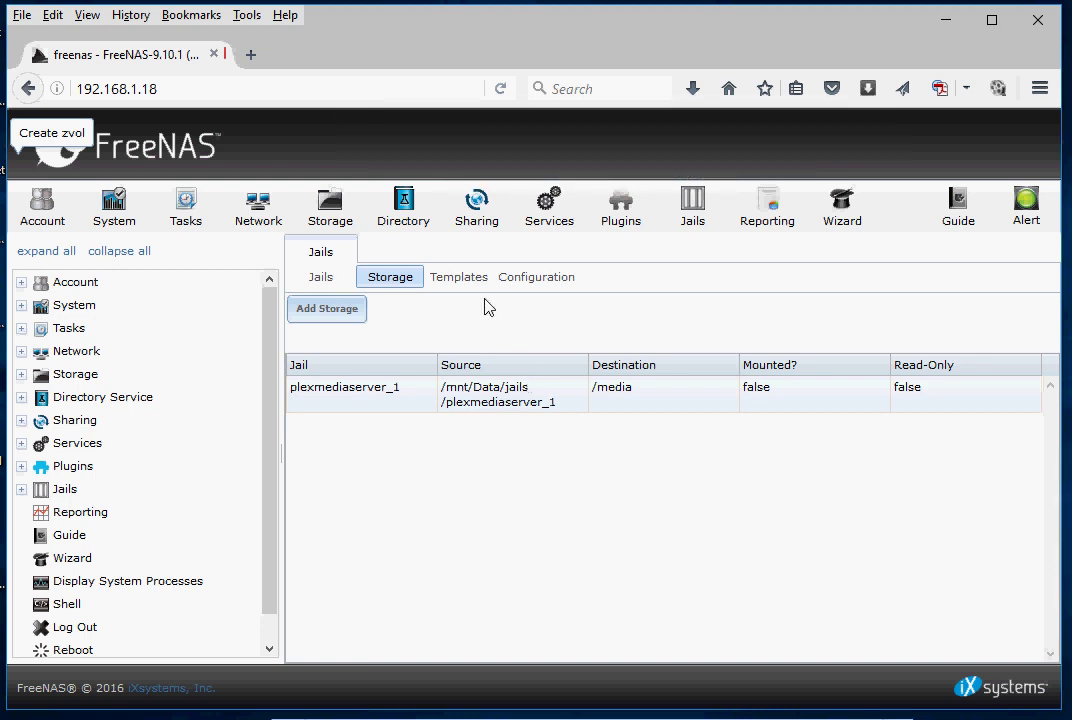
Open the plexmediaserver_1 storage entry with destination /media for editing and submit its settings.
left_click(505, 386)
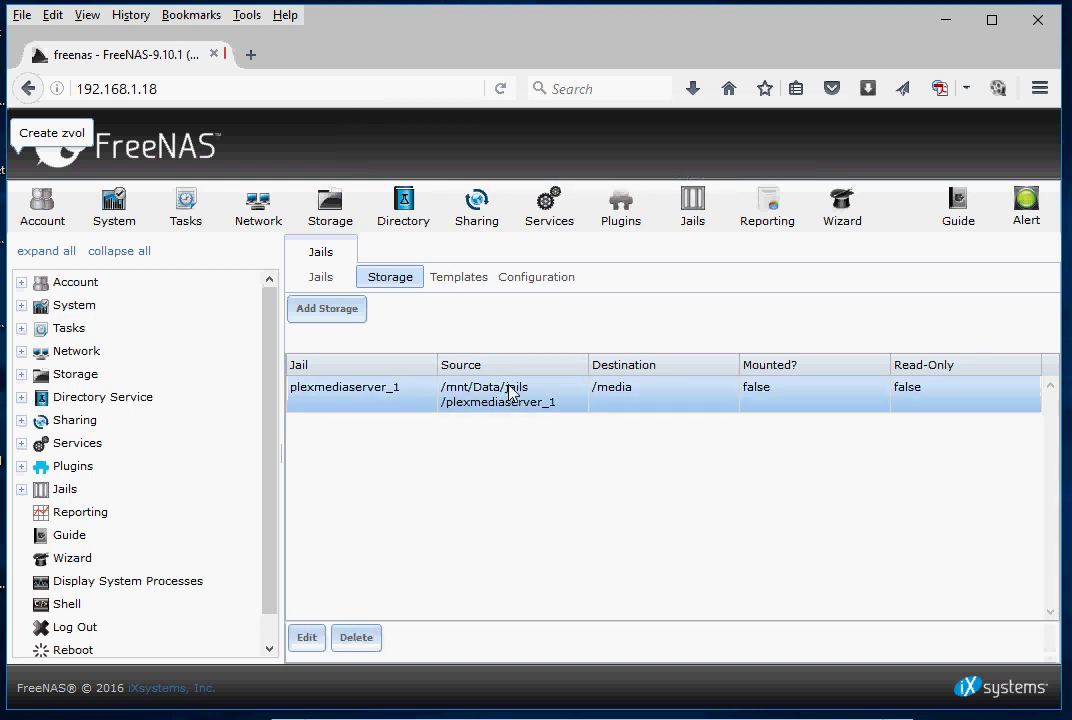
left_click(296, 632)
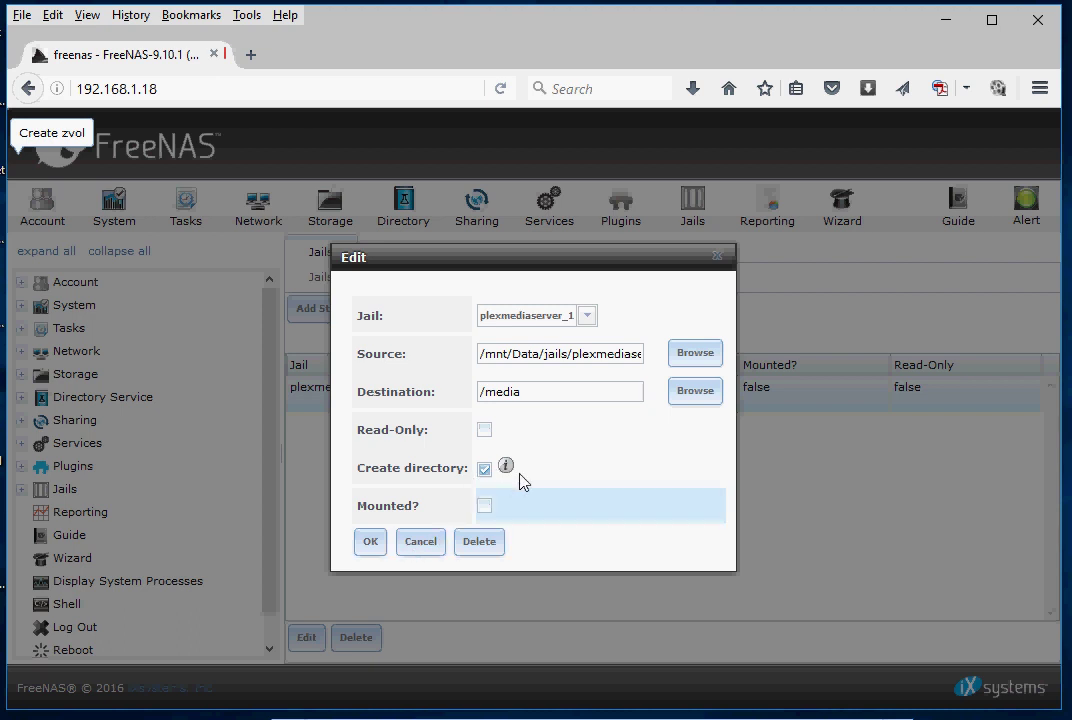
left_click(356, 539)
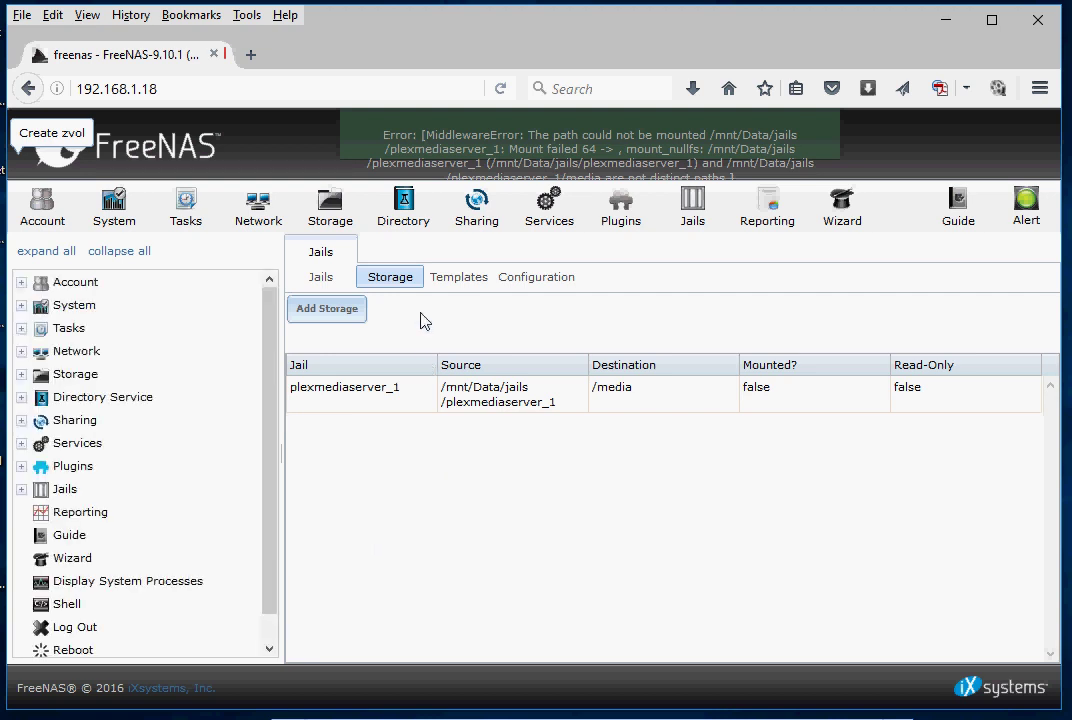
Enable IPv4 DHCP in the jails configuration, show the advanced network settings, and save the configuration.
left_click(457, 276)
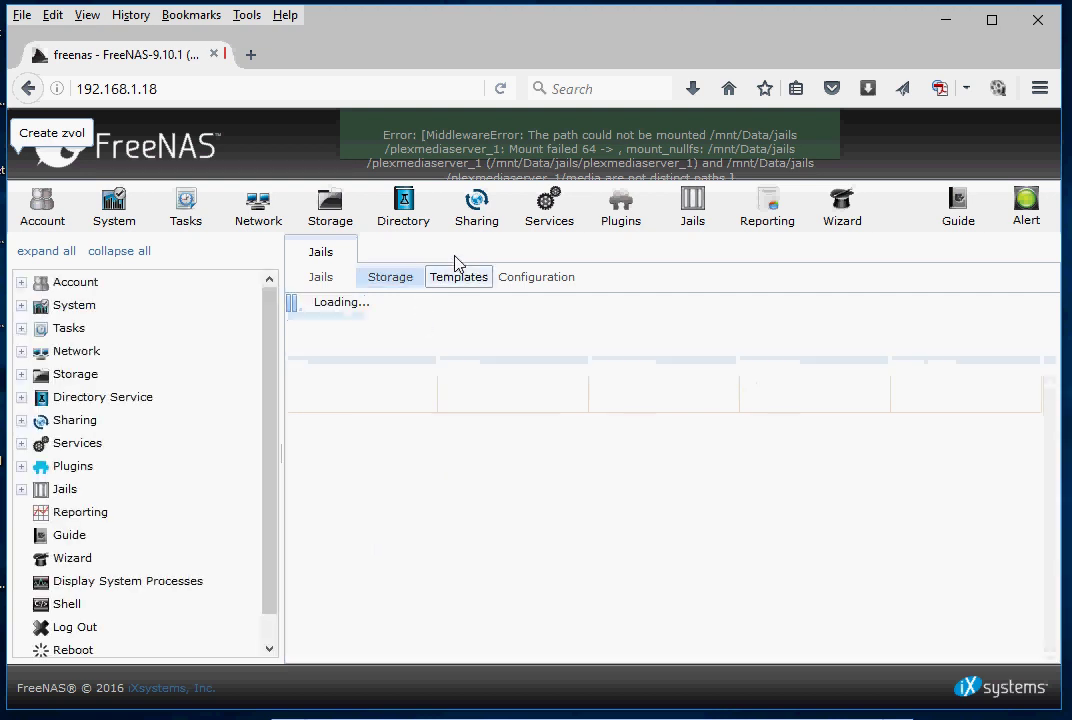
left_click(516, 266)
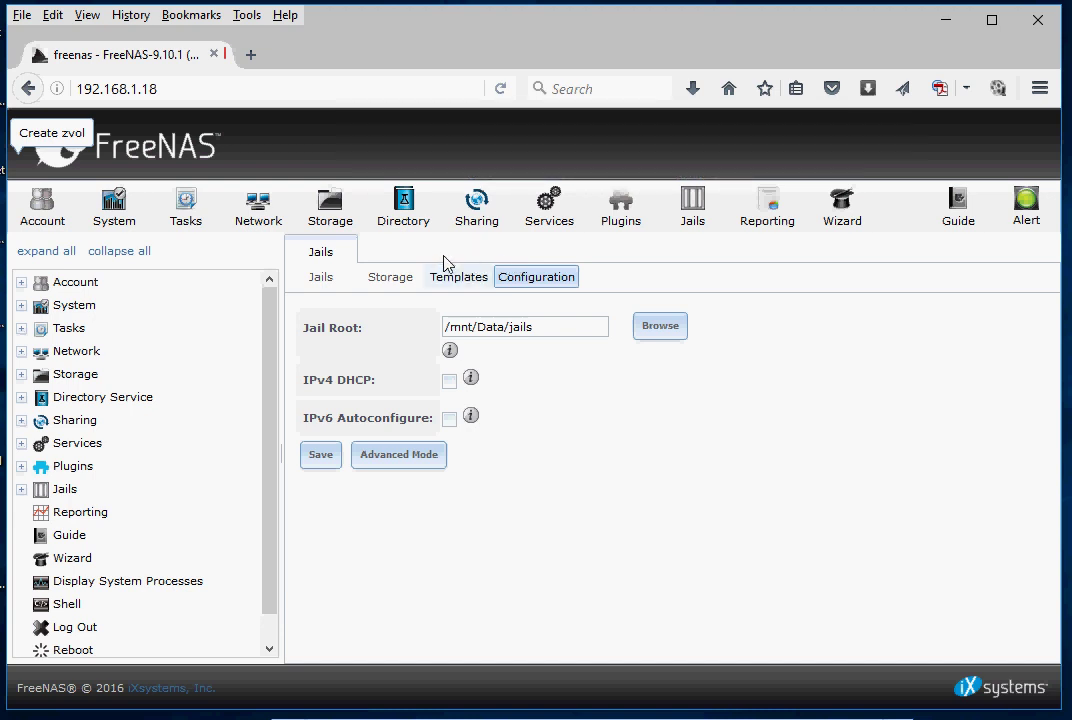
left_click(446, 263)
left_click(518, 264)
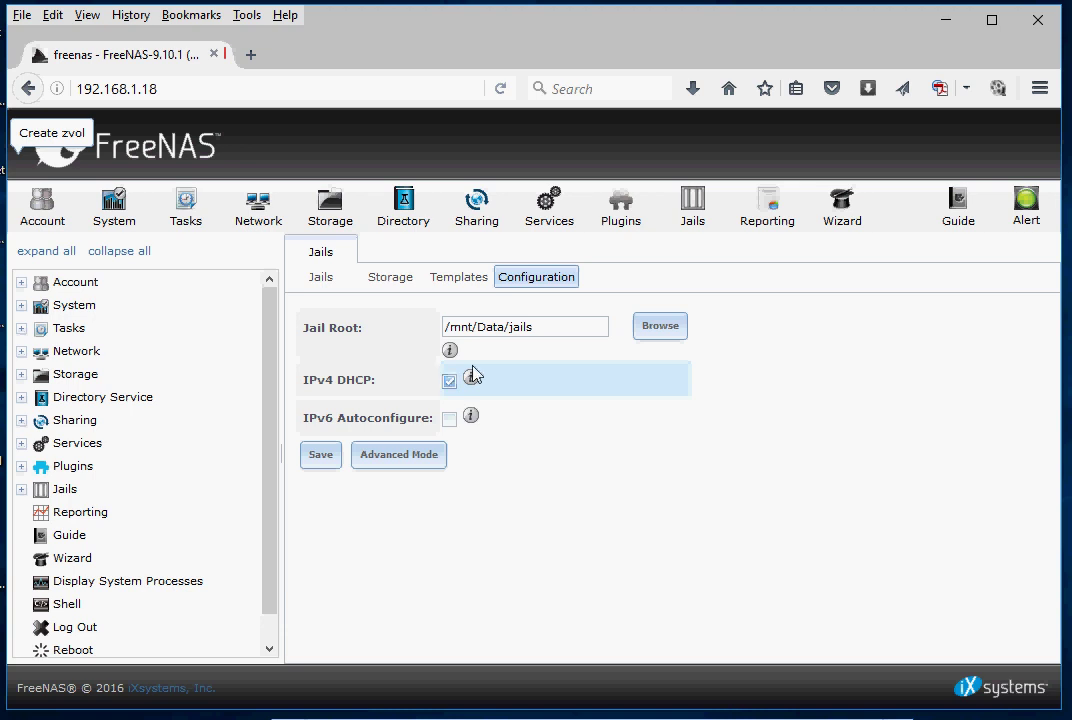
left_click(373, 459)
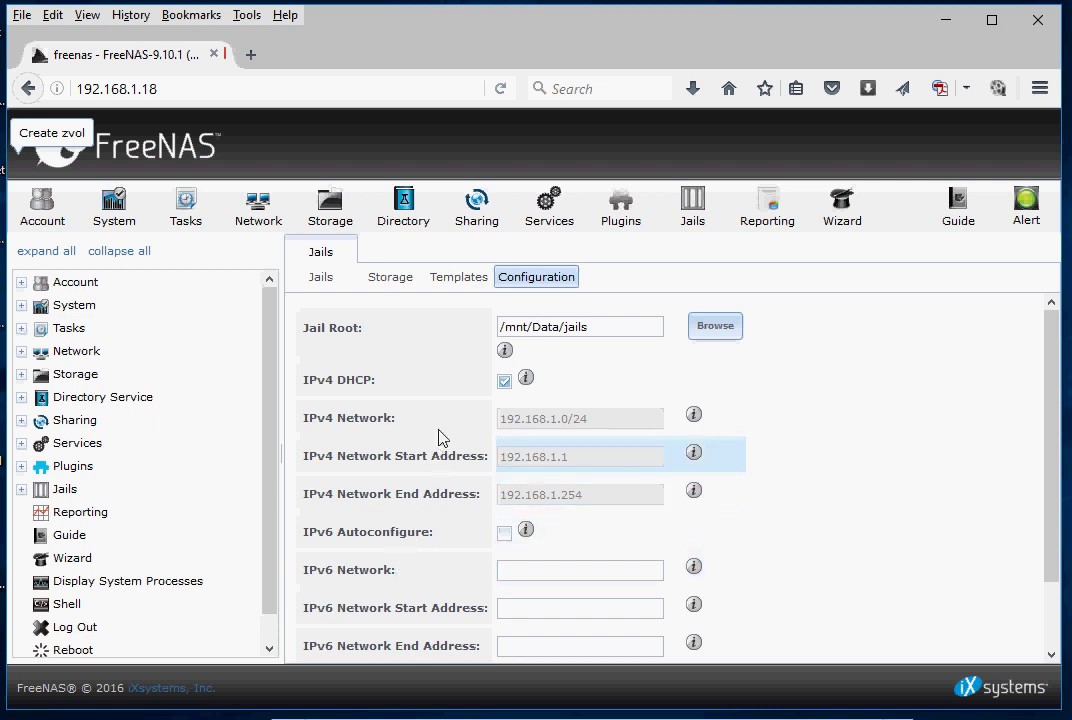
left_click(504, 381)
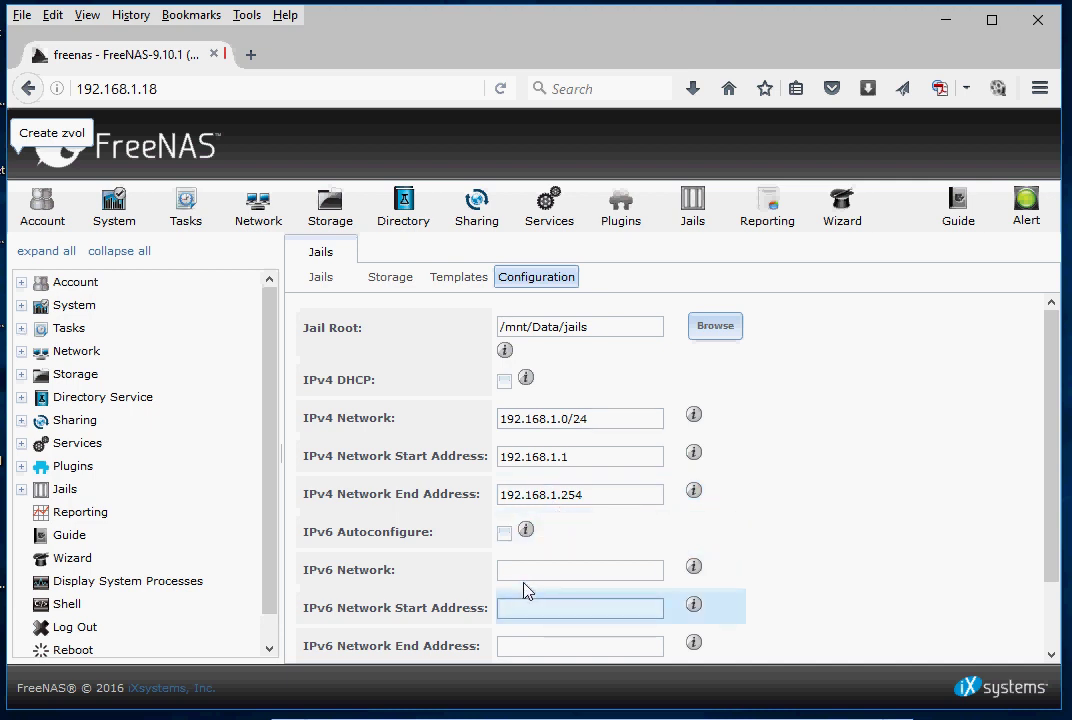
left_click(503, 381)
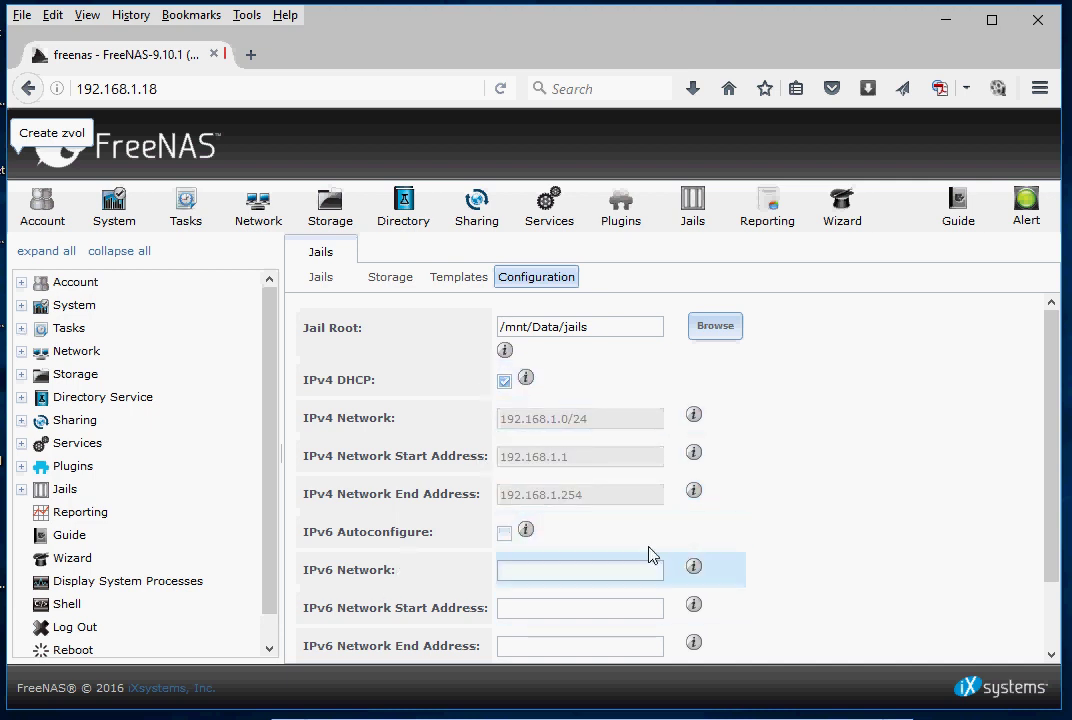
scroll(1038, 583, "down", 2)
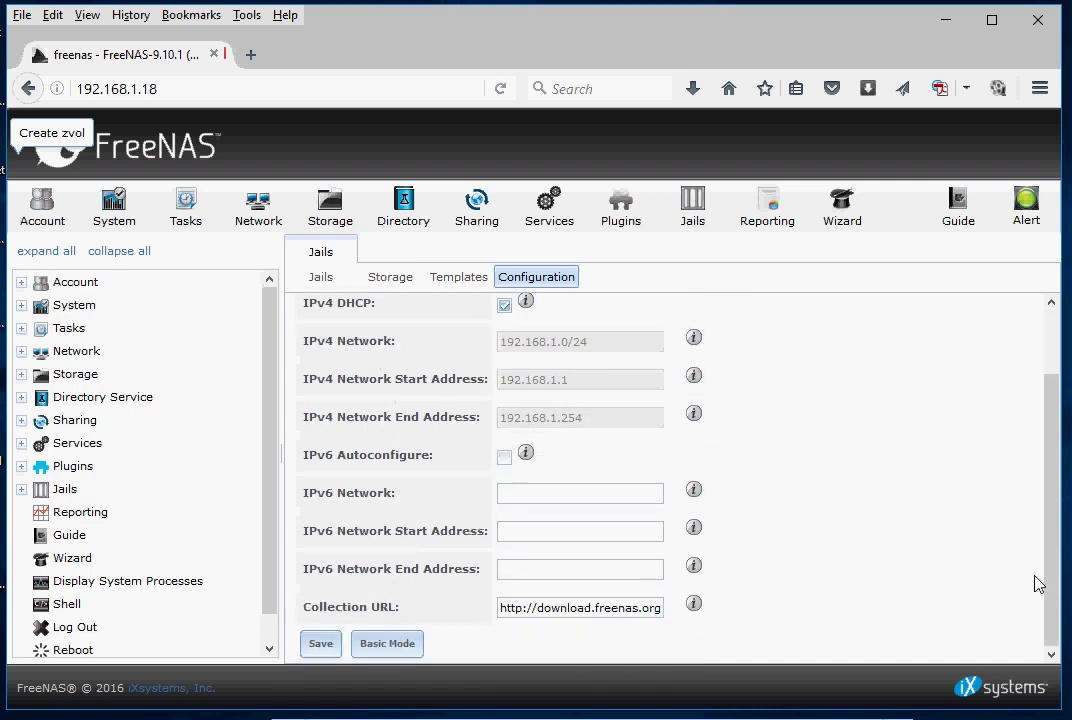
left_click(318, 643)
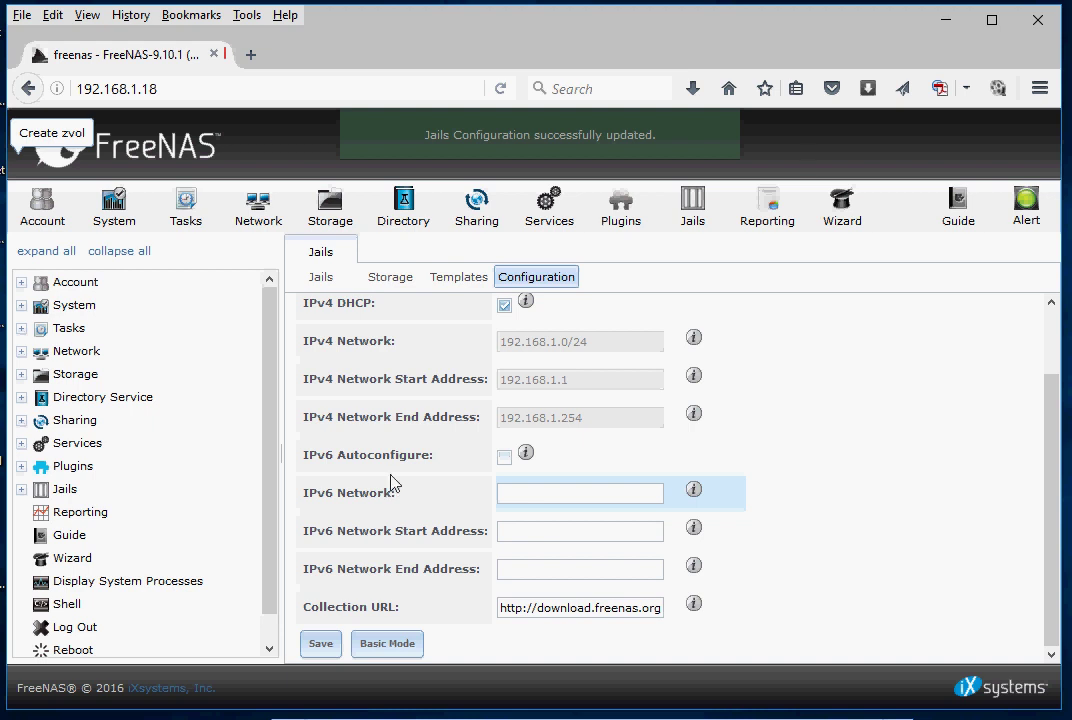
Open the PlexMediaServer plugin's settings, open its Plex Media Server access link in a new browser tab, and save the settings.
left_click(378, 278)
left_click(318, 272)
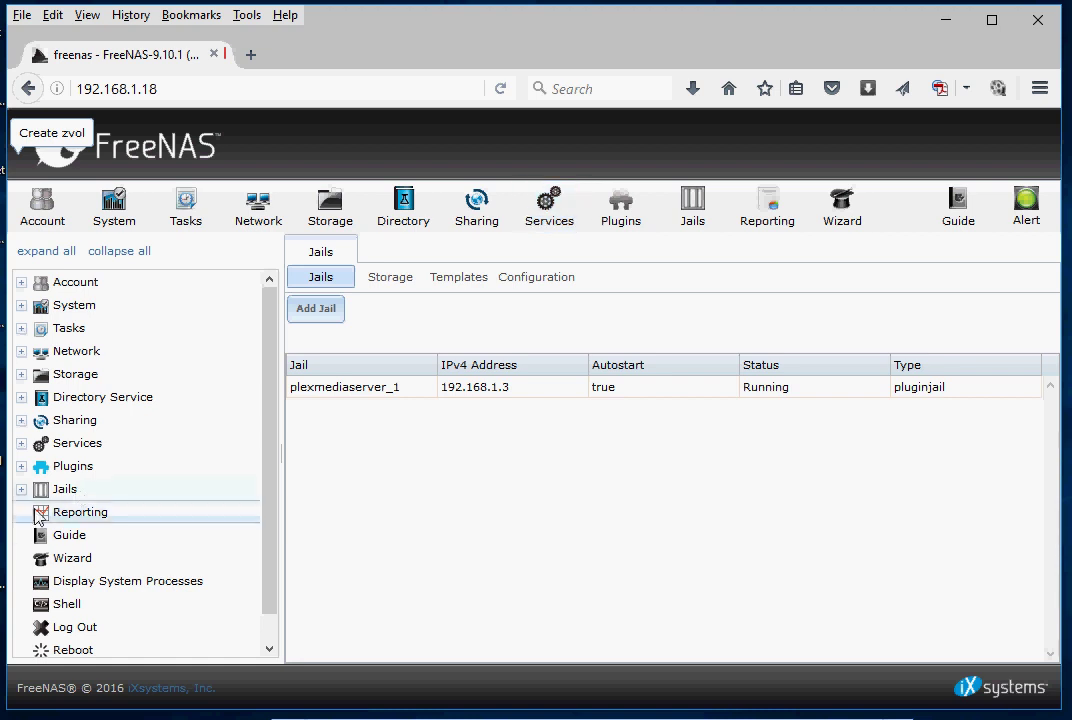
left_click(100, 468)
left_click(110, 486)
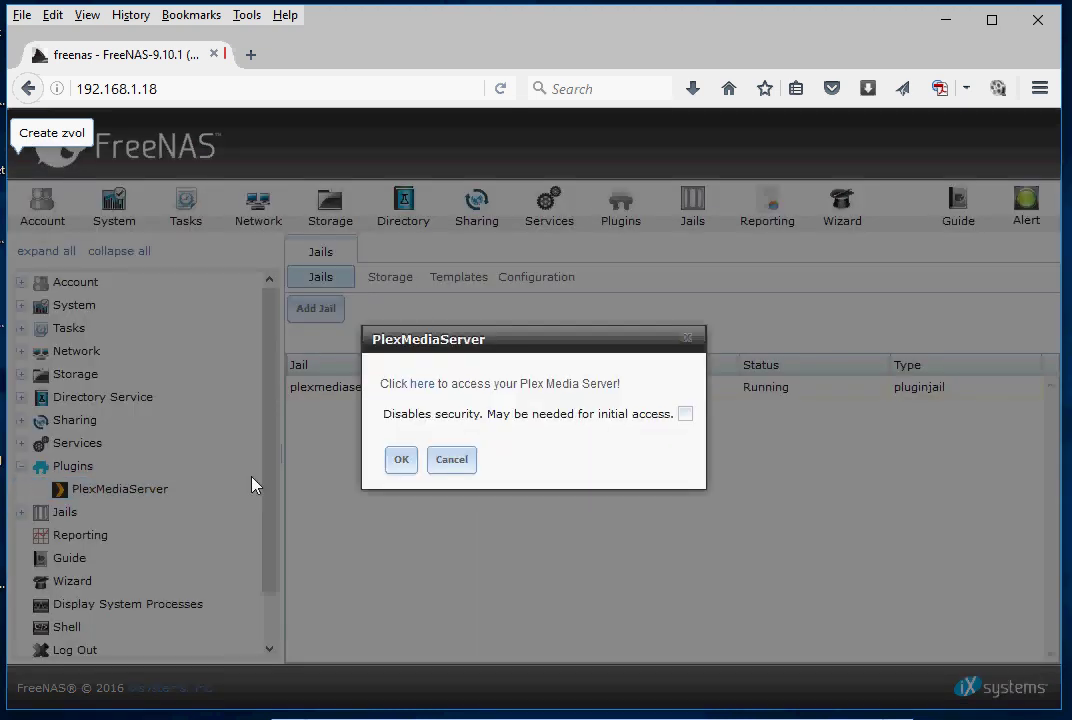
right_click(420, 383)
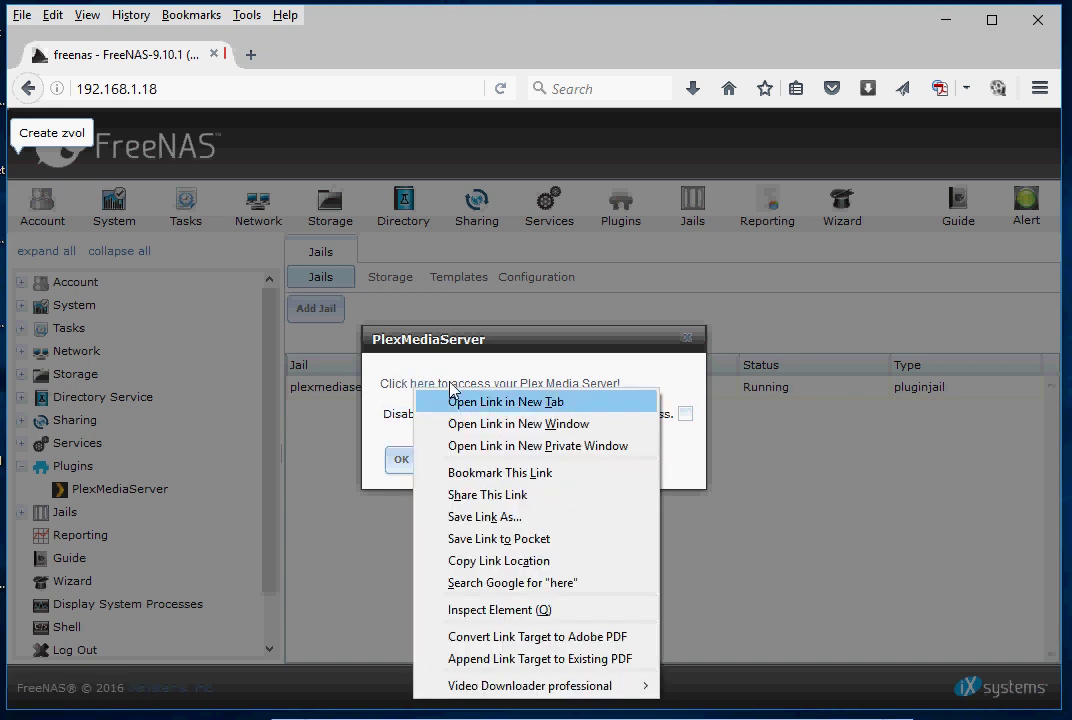
left_click(445, 402)
left_click_drag(438, 402, 393, 450)
left_click(395, 452)
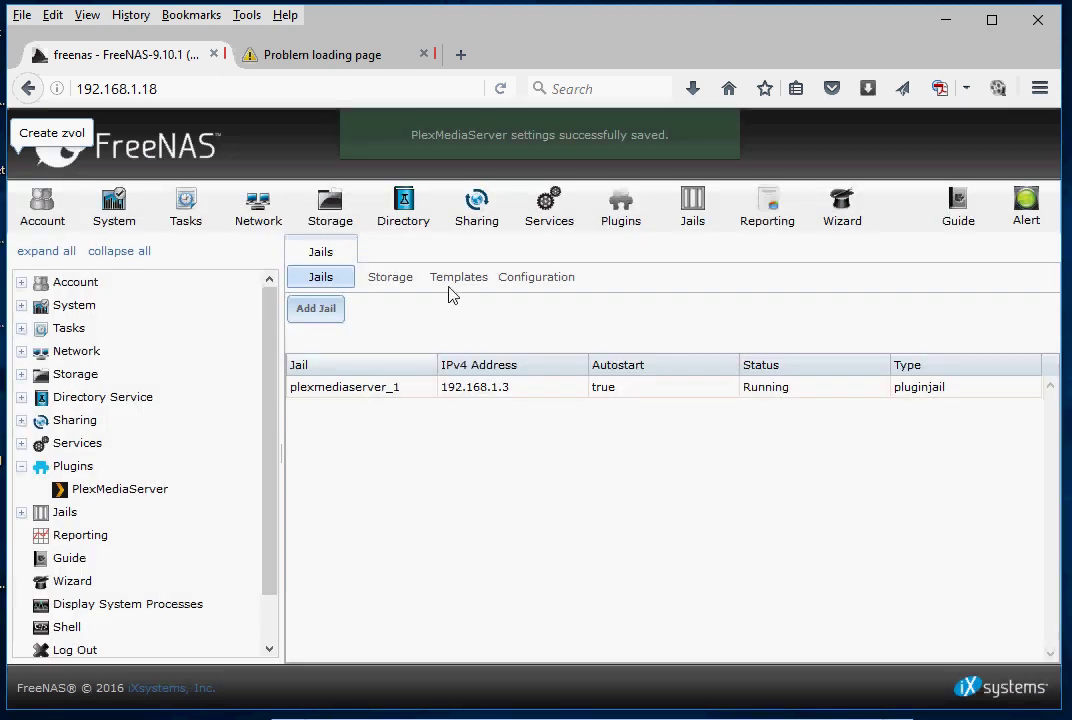
left_click(536, 272)
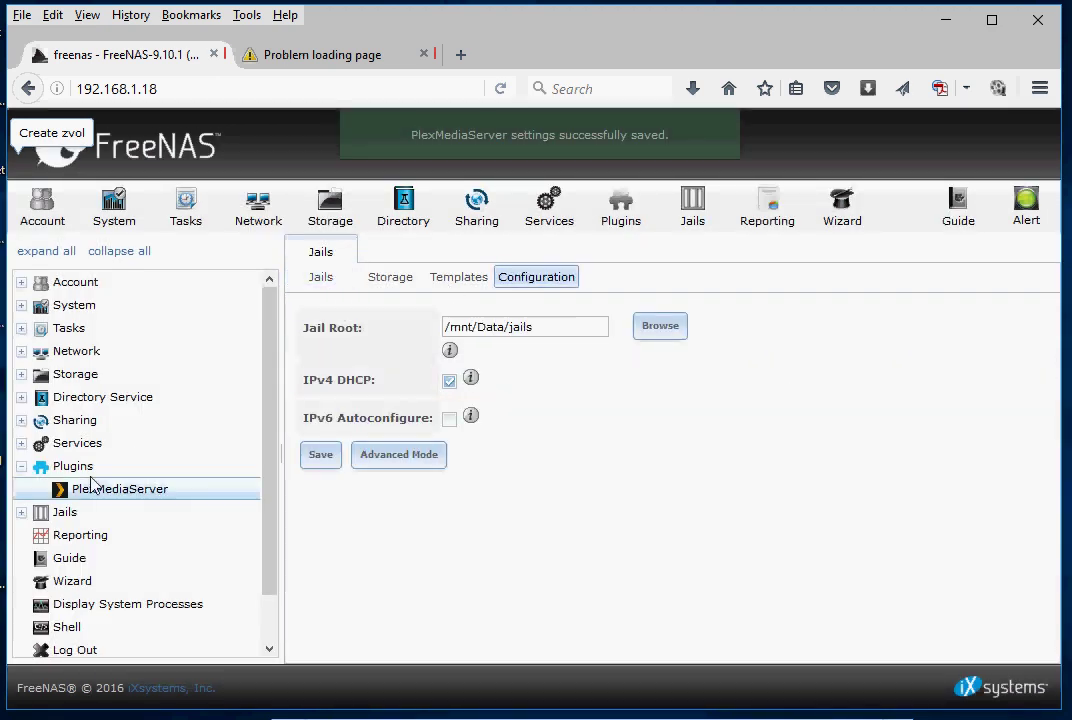
left_click(105, 489)
left_click(432, 459)
left_click(62, 465)
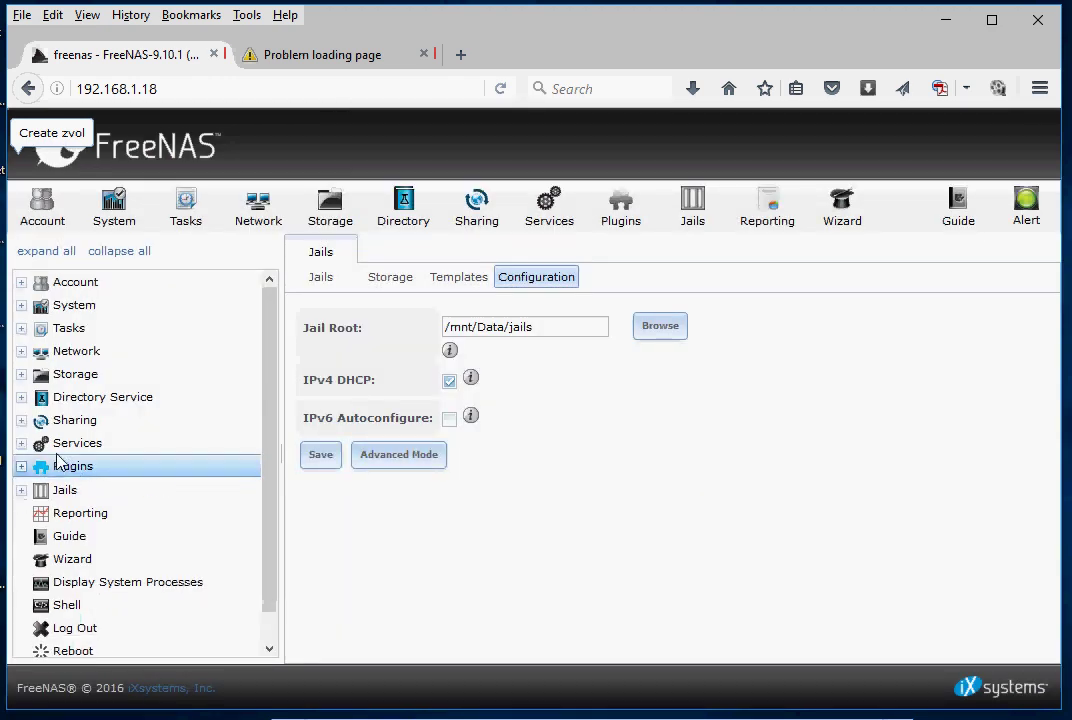
Show the installed plugins and turn on the Plexmediaserver service.
left_click(614, 201)
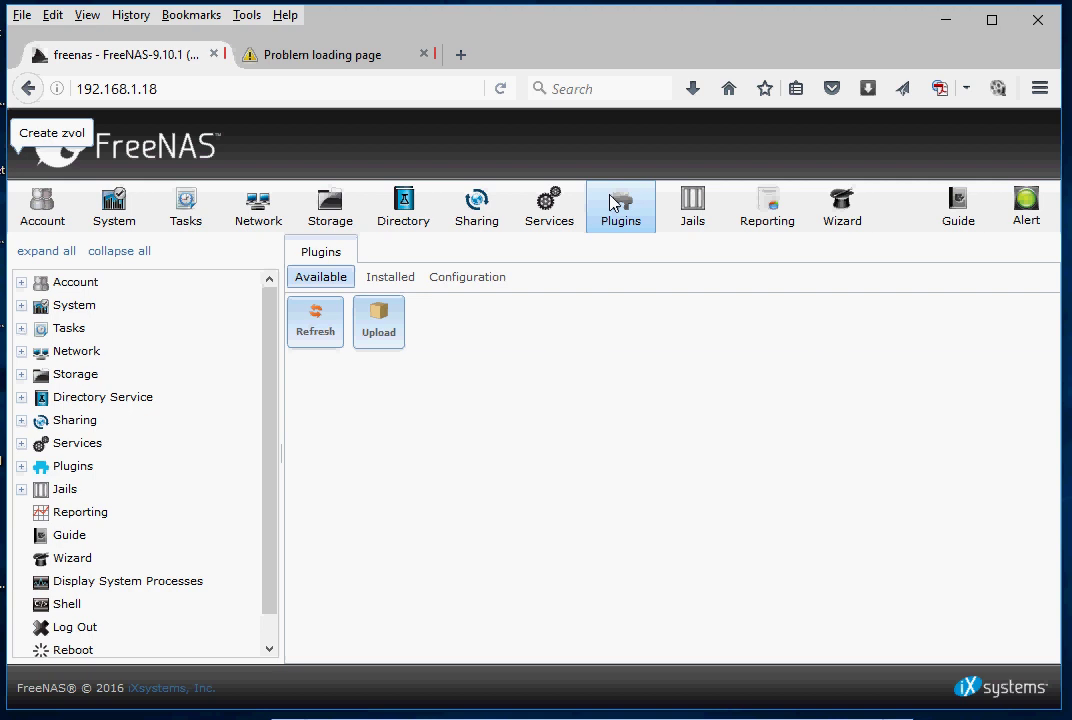
left_click(380, 273)
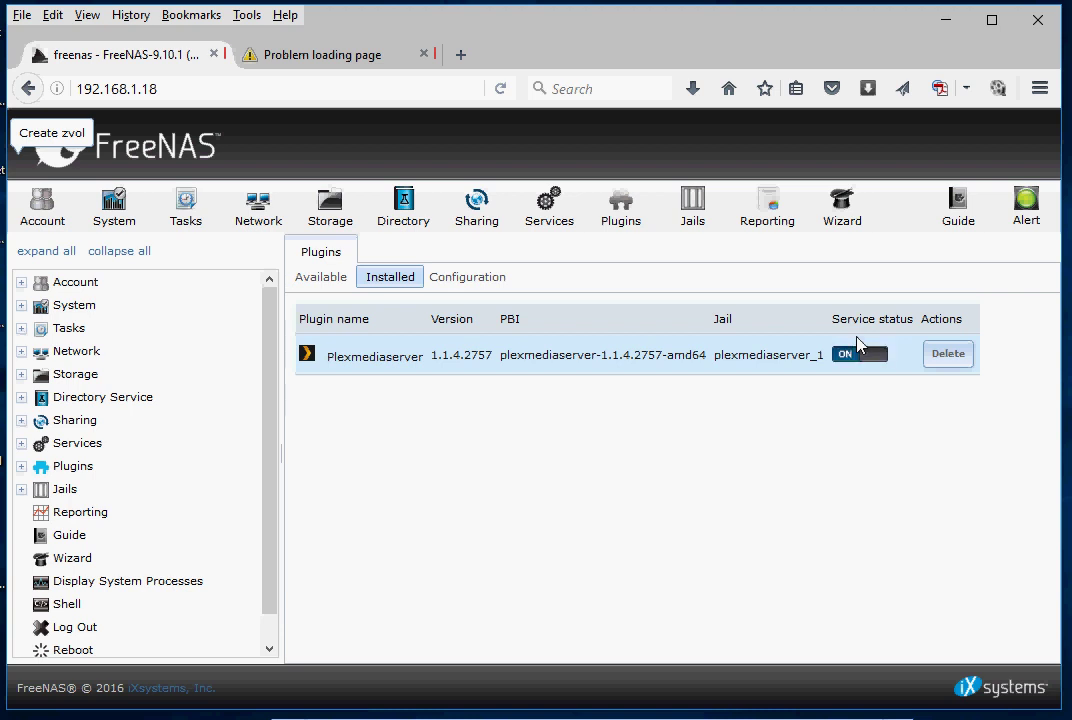
left_click(438, 276)
left_click(386, 274)
Retry loading the Plex web page, agree to the Plex Terms of Service, and activate the username field of the sign-in form.
left_click(304, 55)
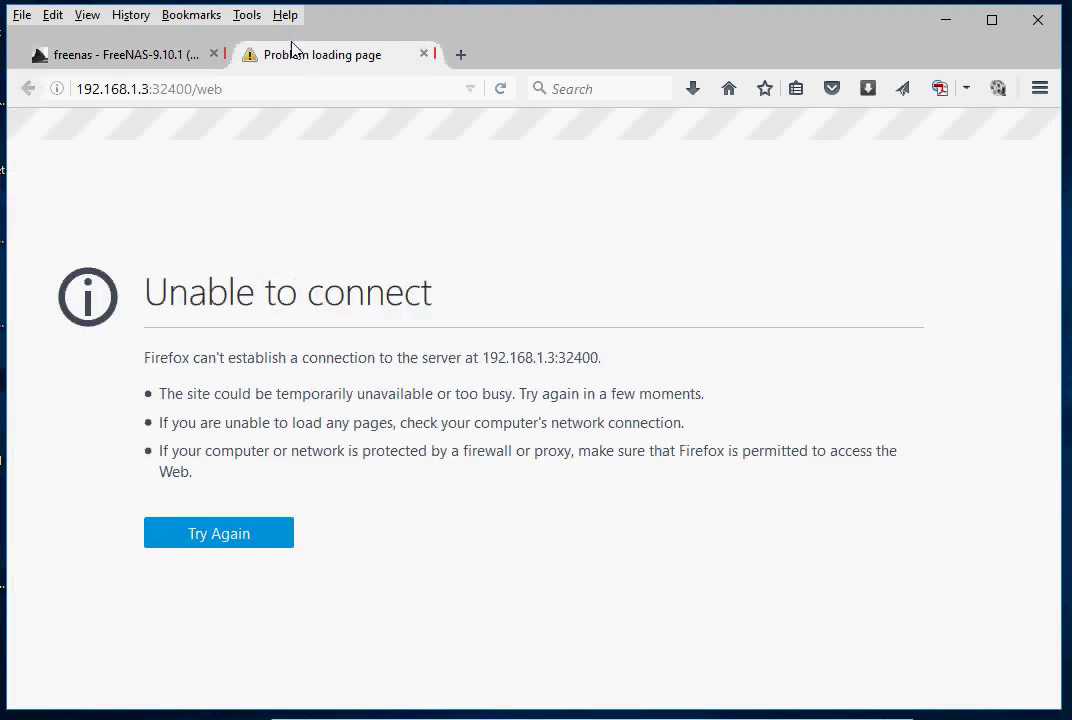
left_click(238, 522)
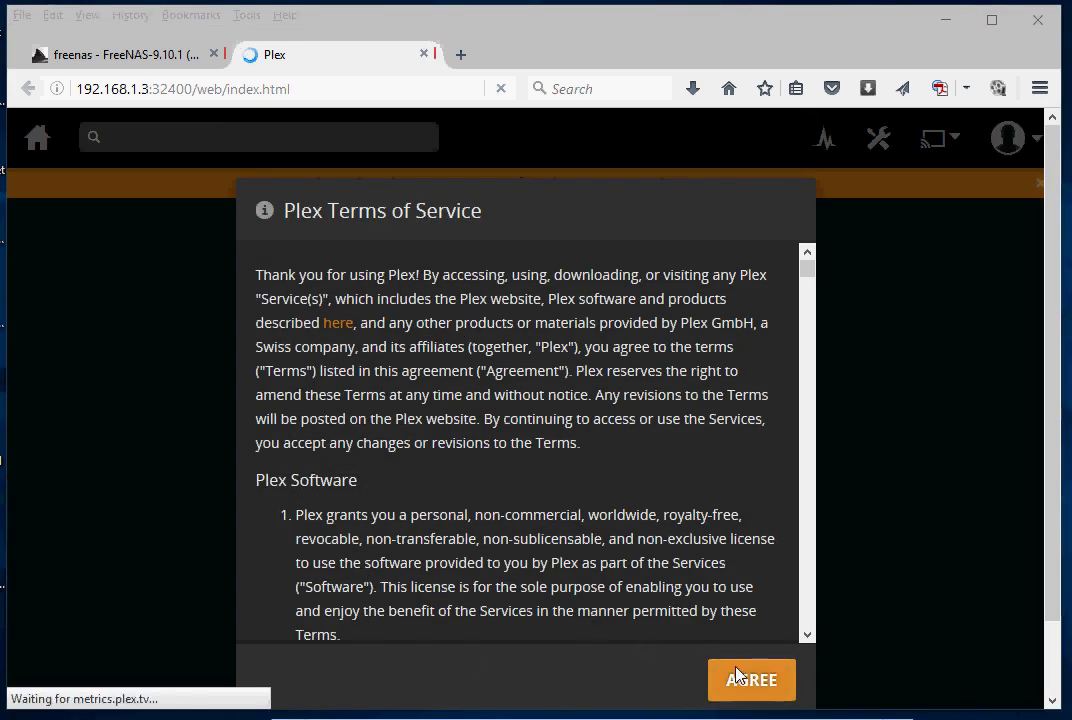
left_click(735, 677)
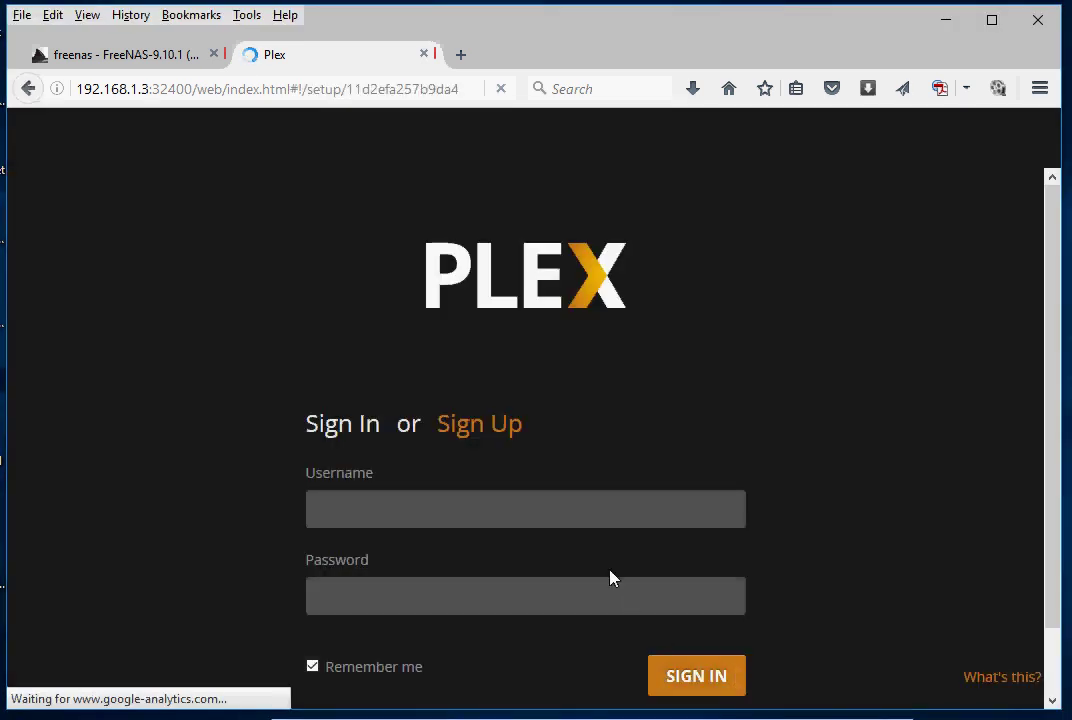
left_click(482, 500)
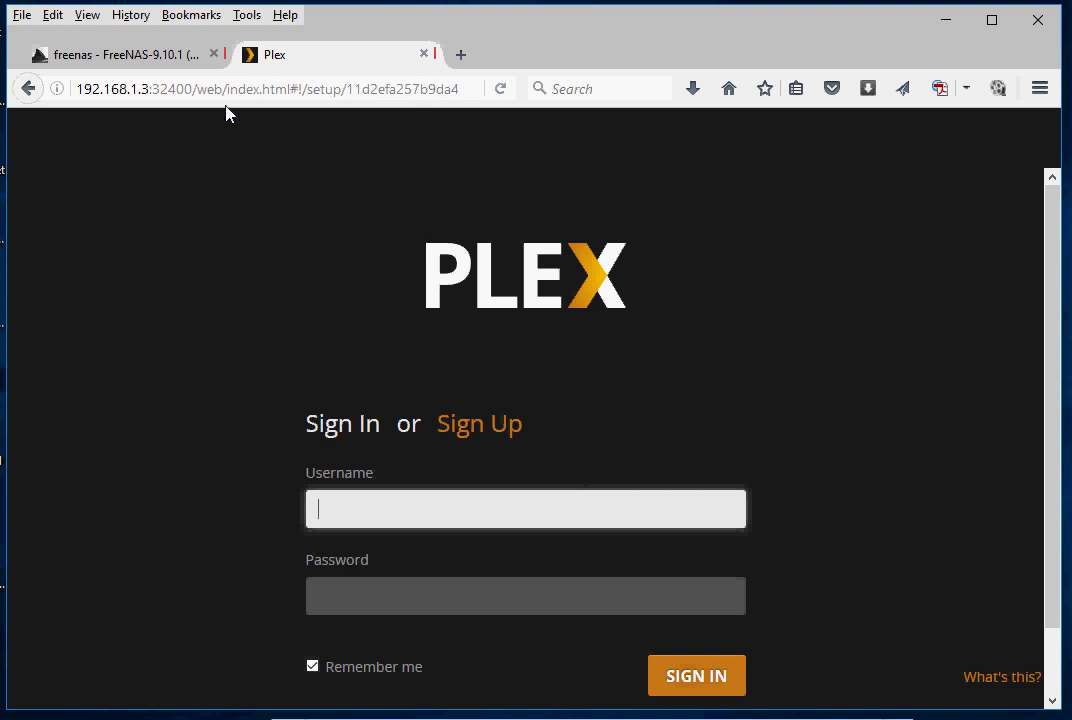
Return to the FreeNAS page, view the plugins' repository URL configuration, and go back to the installed plugins.
left_click(125, 54)
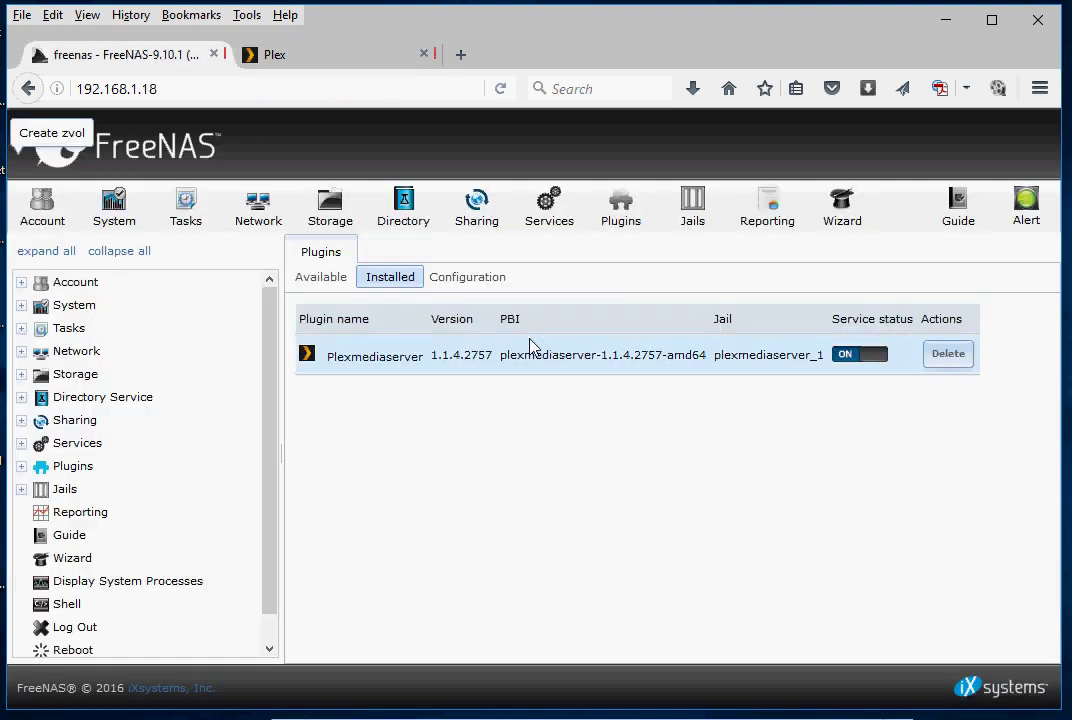
left_click(445, 276)
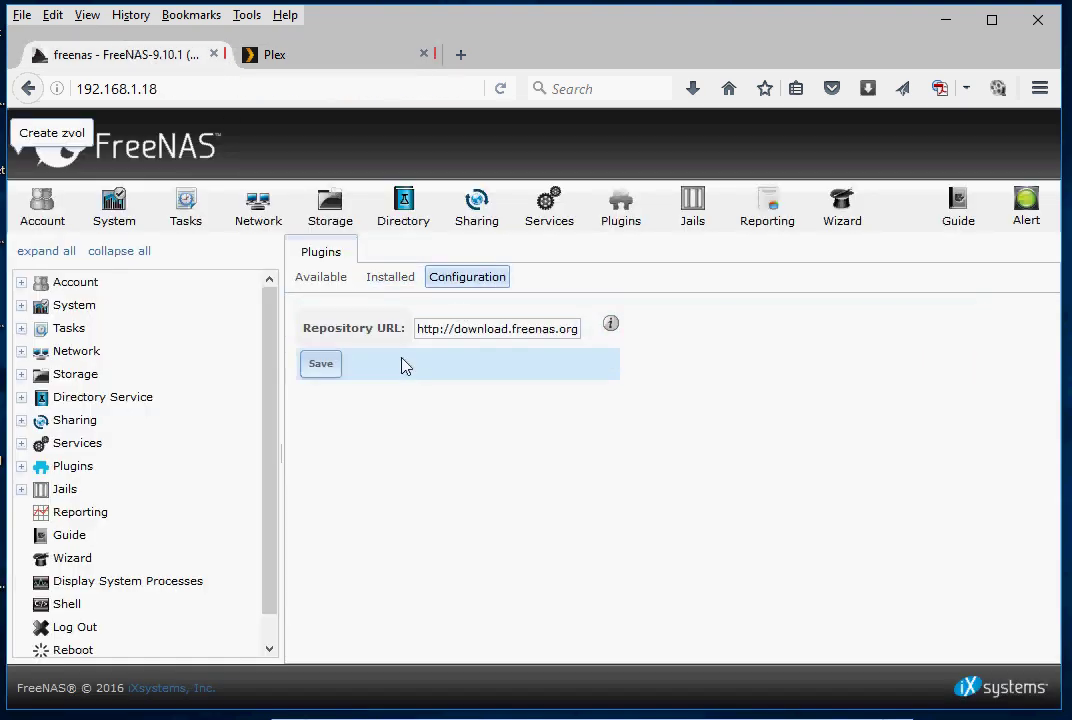
left_click(362, 270)
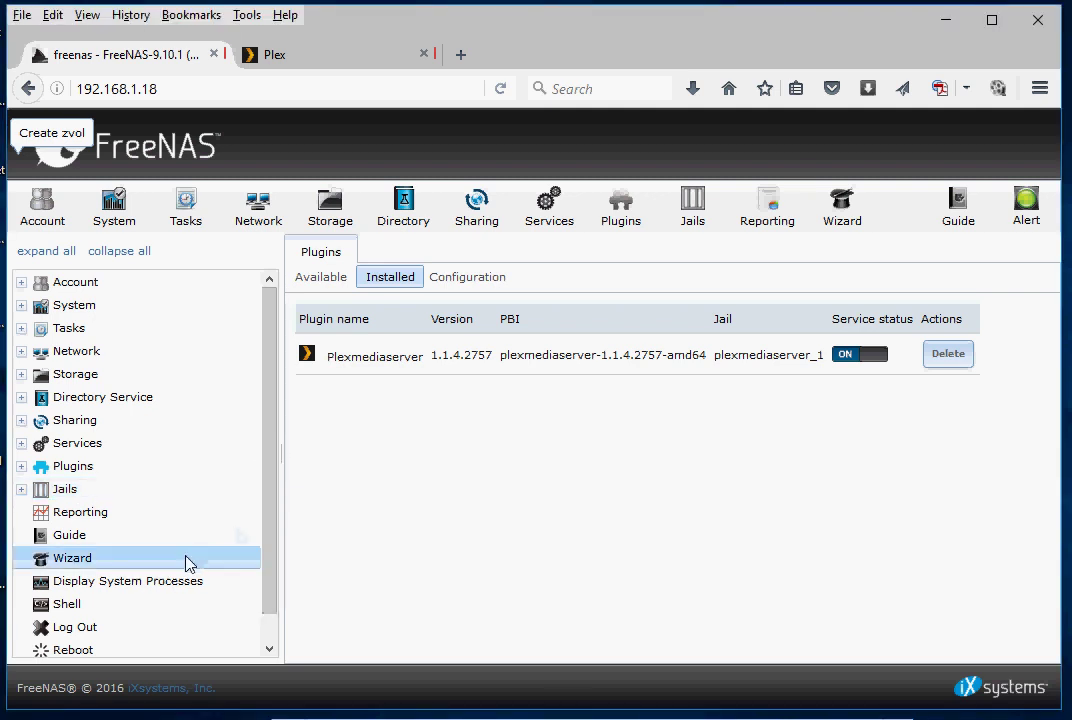
Look through the full list of FreeNAS services and check the Plexmediaserver entry among the installed plugins.
left_click(549, 205)
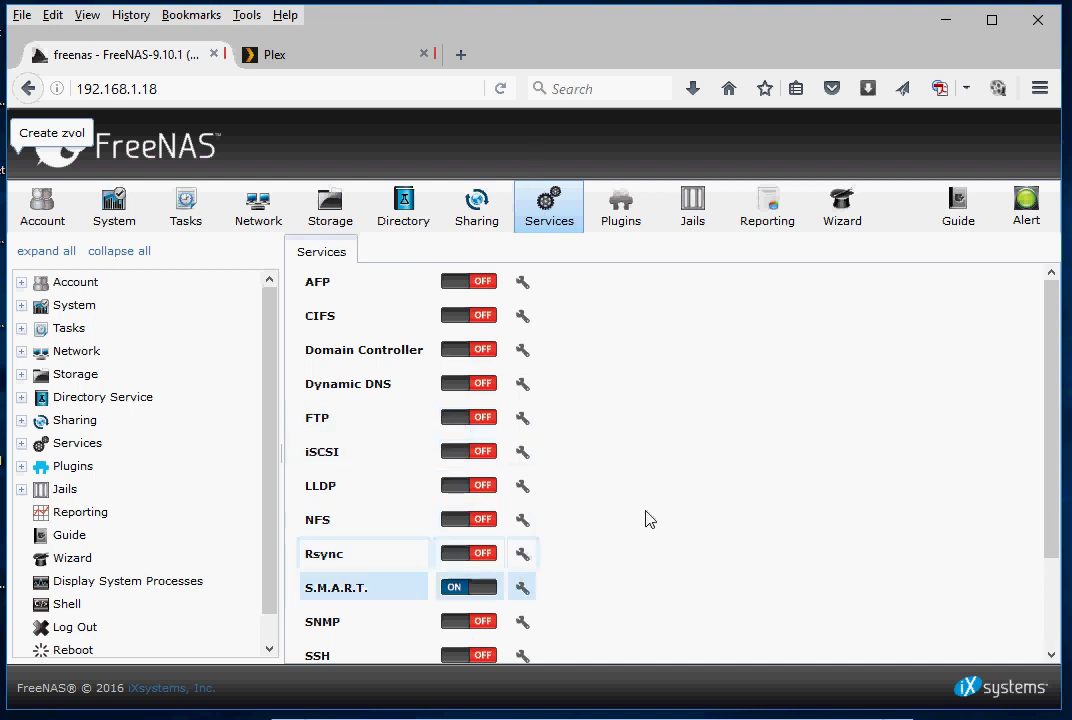
left_click_drag(1046, 321, 1040, 447)
scroll(1039, 433, "up", 2)
left_click(620, 208)
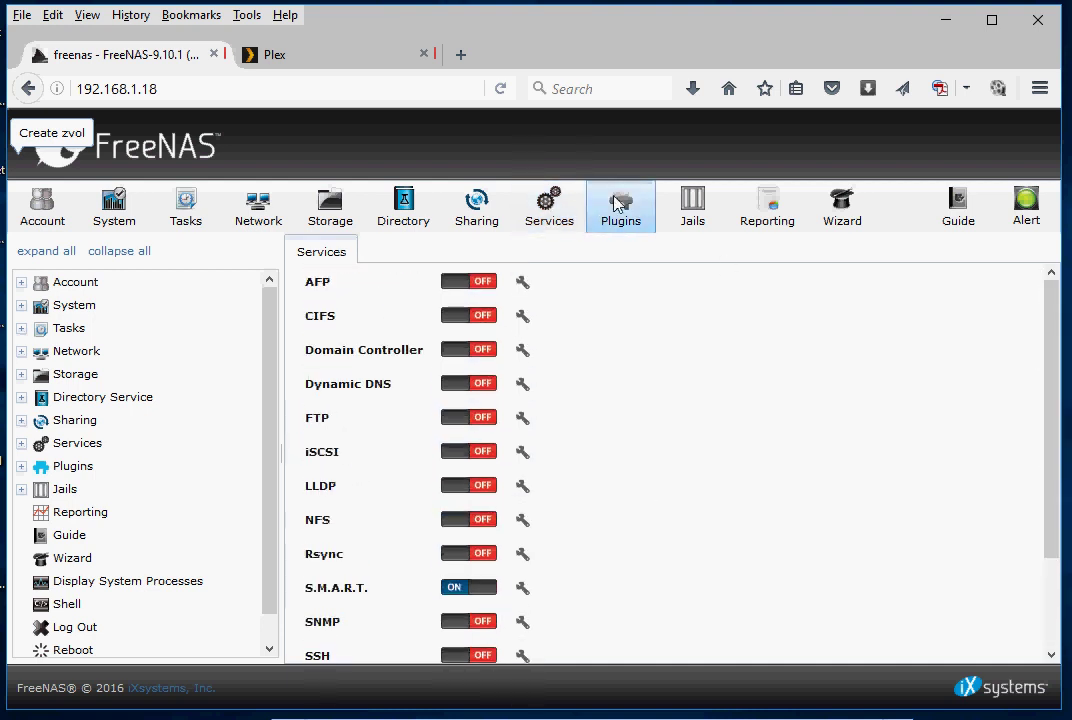
left_click(390, 274)
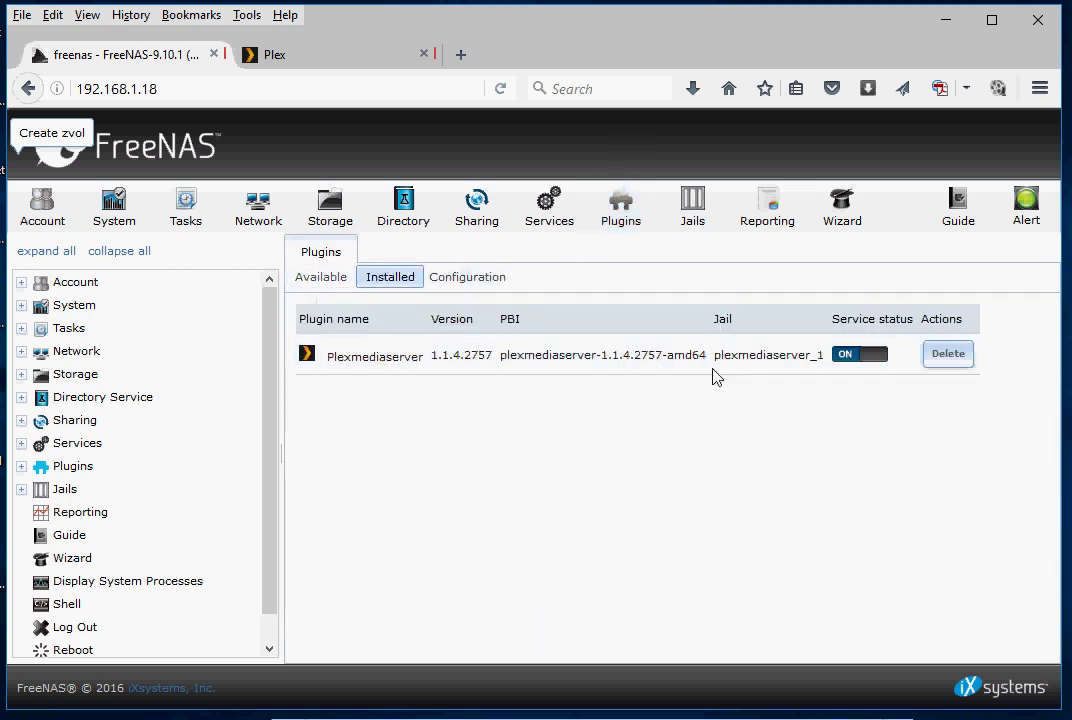